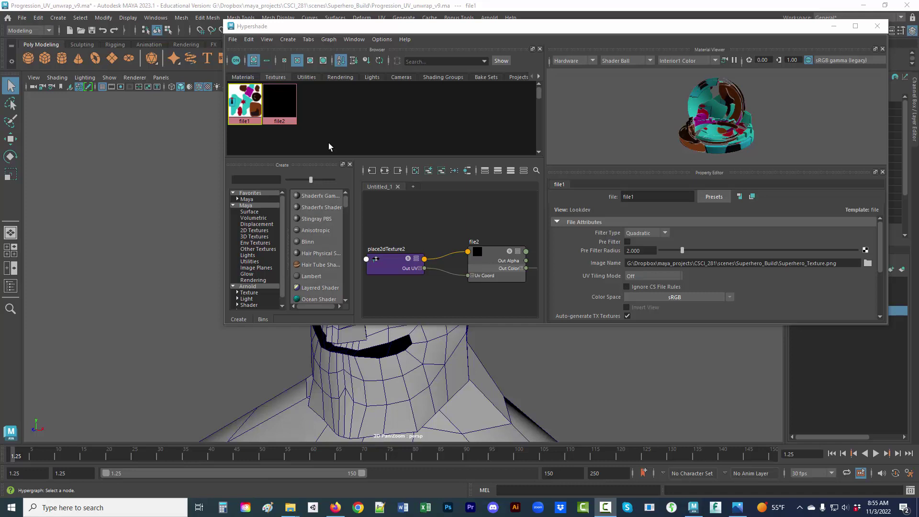
Step: Compare file2's Downloads image path with file1's image path in the Textures tab
left_click(292, 107)
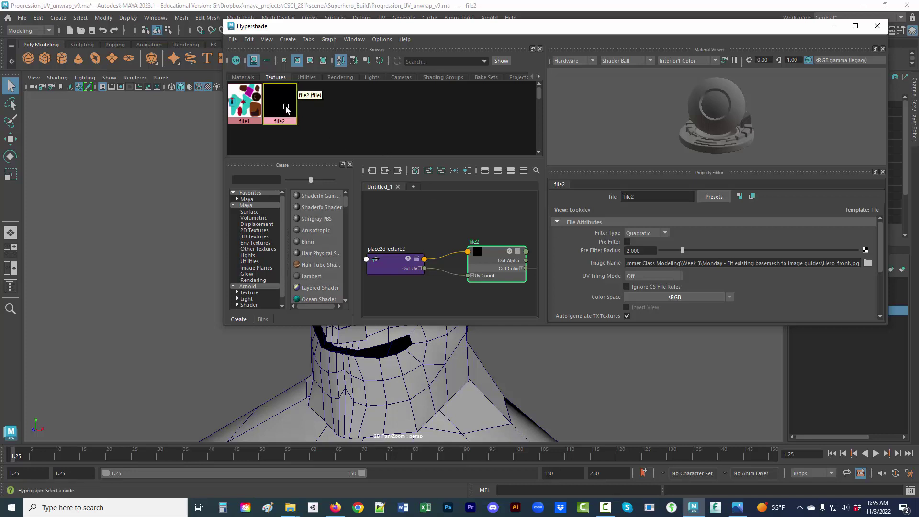
left_click_drag(837, 264, 608, 266)
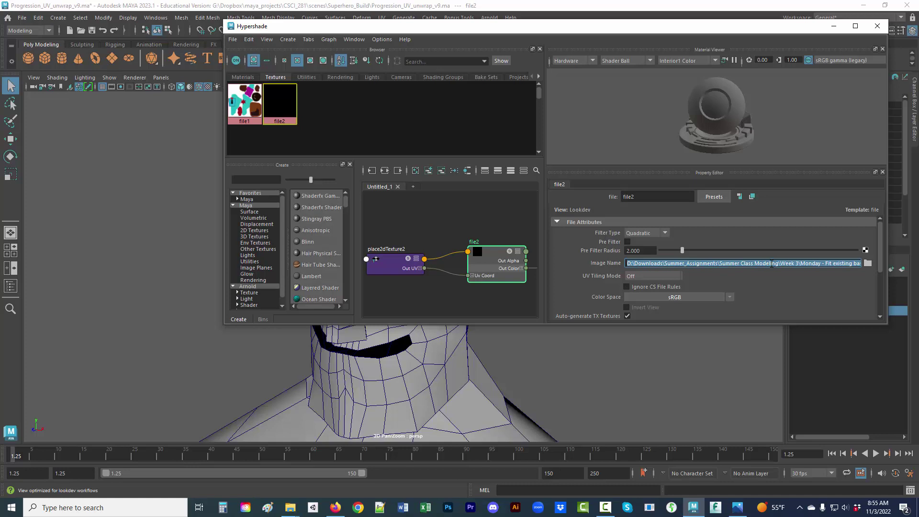
left_click(640, 267)
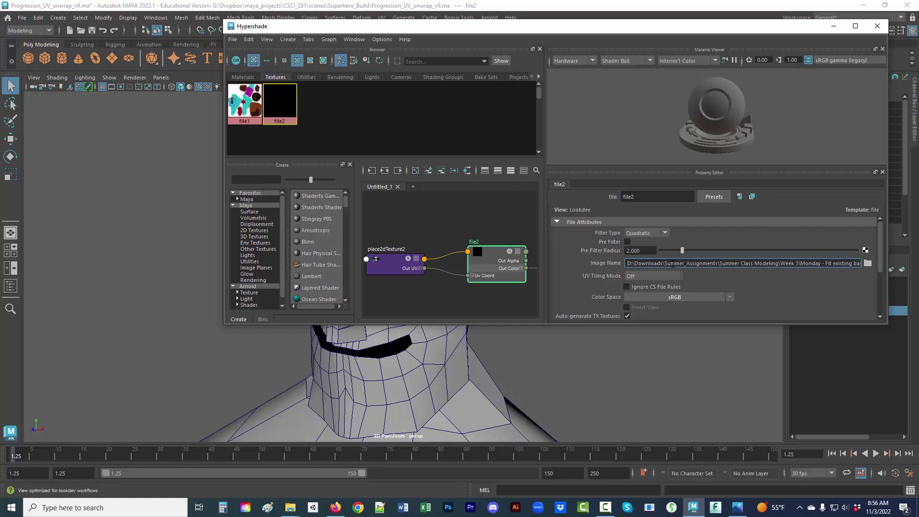
left_click_drag(779, 264, 635, 264)
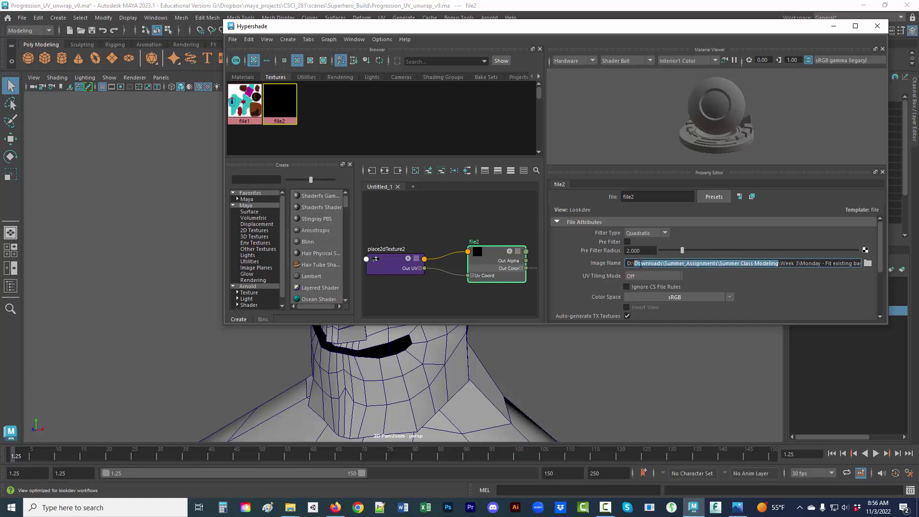
left_click(237, 96)
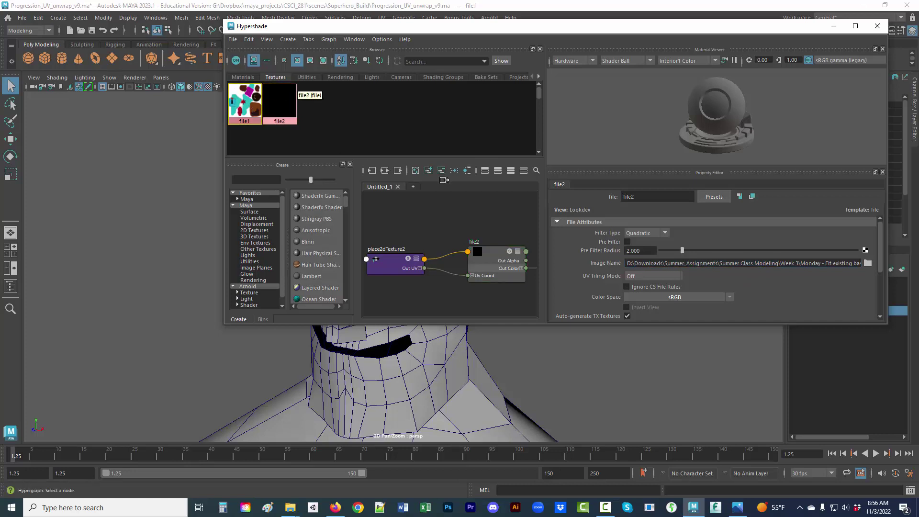
left_click_drag(838, 263, 616, 268)
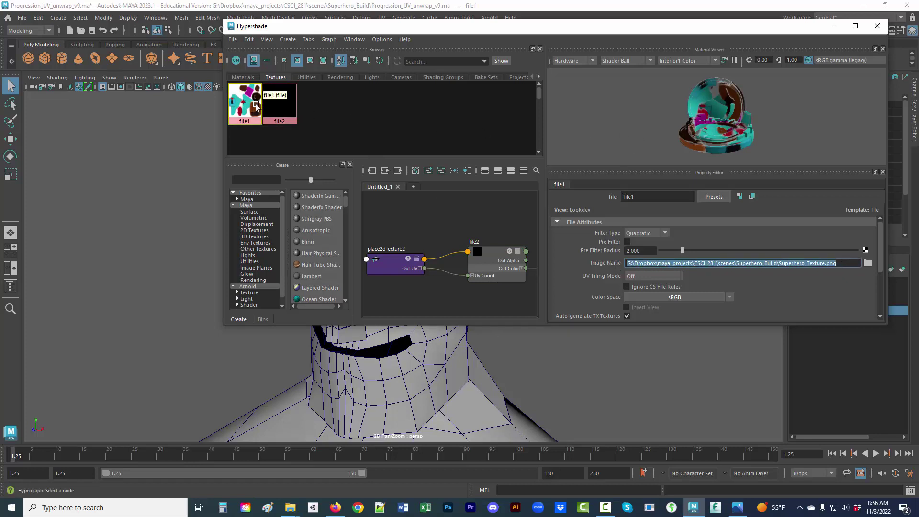
Step: Reselect file2, then shrink the Hypershade window and move it down and left
left_click(280, 106)
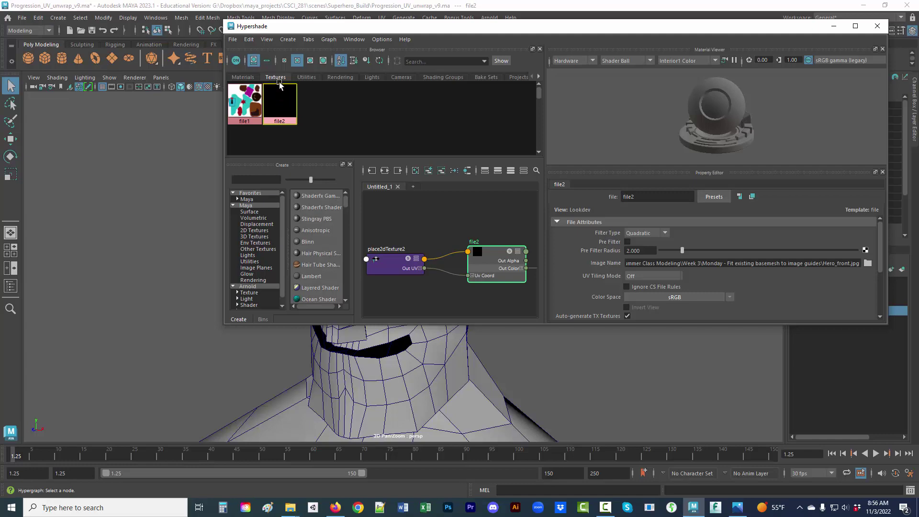
left_click_drag(224, 20, 446, 22)
left_click_drag(574, 28, 369, 121)
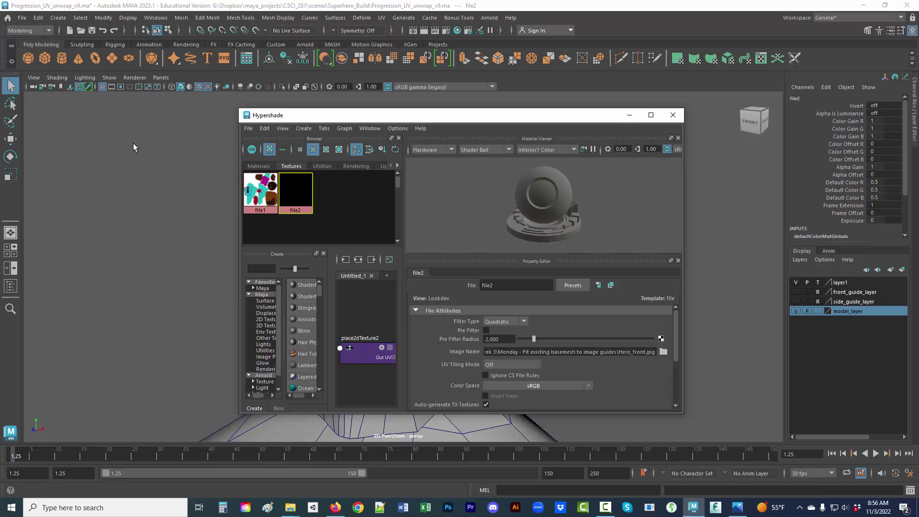
Step: Drag the Hypershade window up and right to uncover the superhero head
left_click_drag(307, 115, 522, 45)
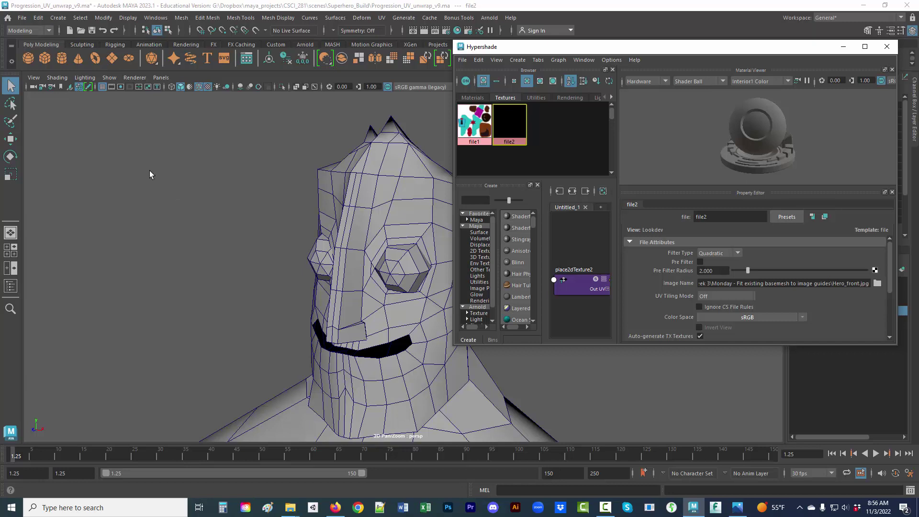
Step: Open the Project Window to check current project ITP_215 at G:/Dropbox/maya_projects
left_click(23, 17)
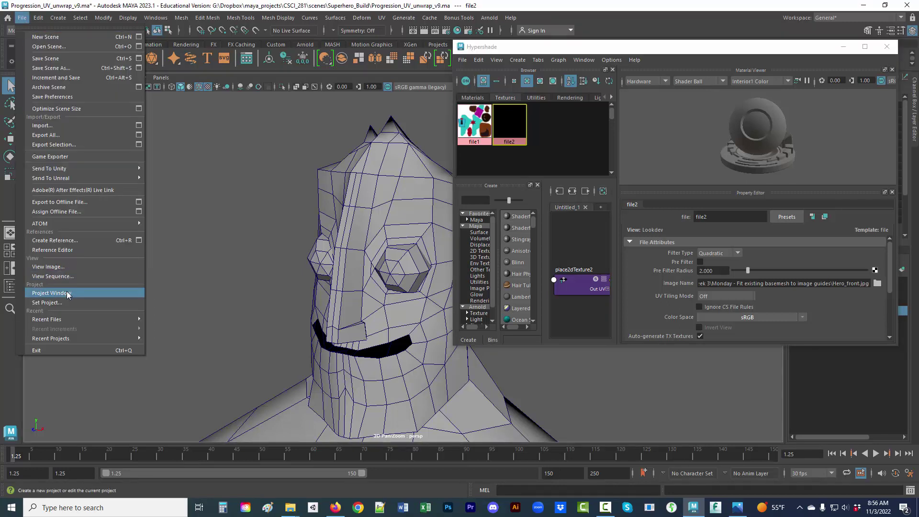
left_click(93, 292)
left_click_drag(294, 131, 127, 133)
left_click_drag(206, 143, 141, 145)
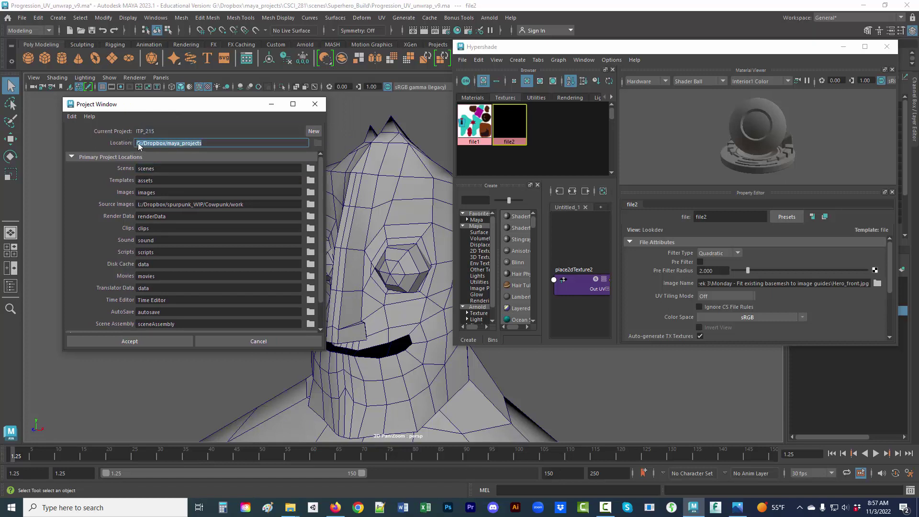
left_click_drag(158, 110, 205, 52)
left_click(22, 19)
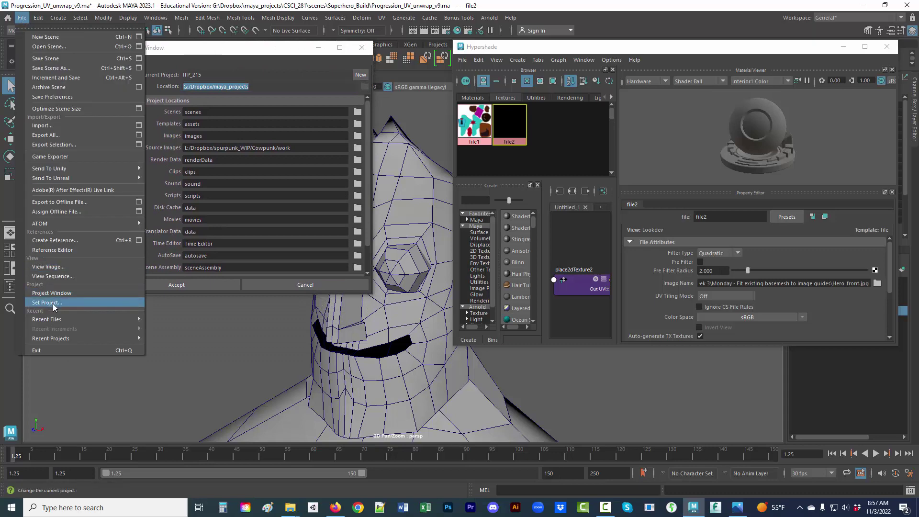
Step: Set the current project to default in Documents/maya/projects
left_click(95, 304)
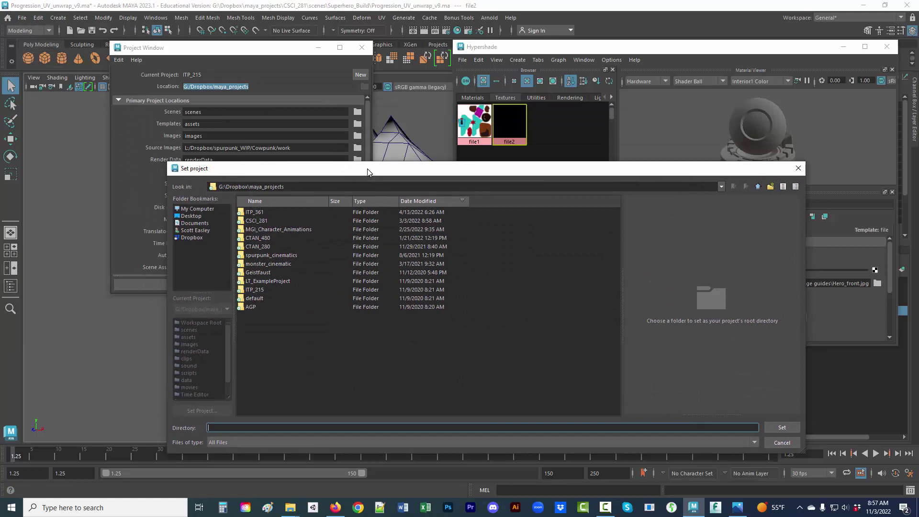
left_click(194, 224)
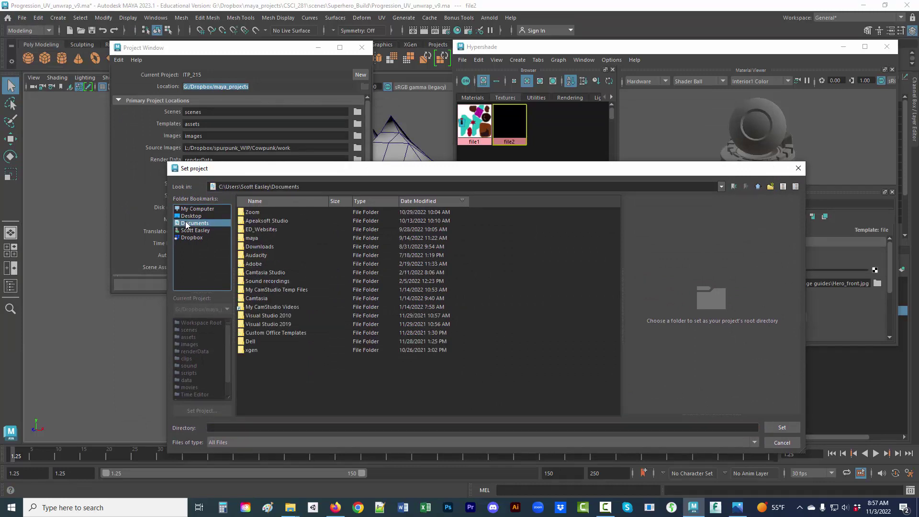
double_click(255, 238)
double_click(256, 220)
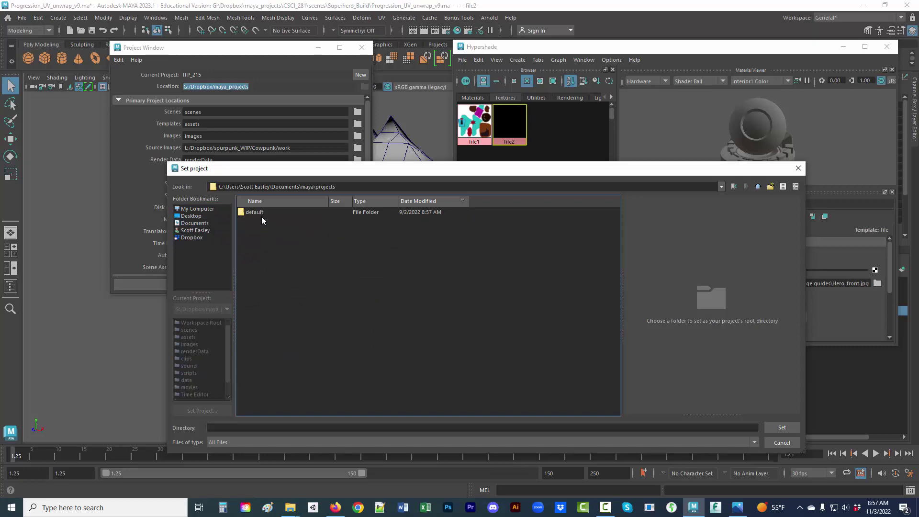
left_click(261, 213)
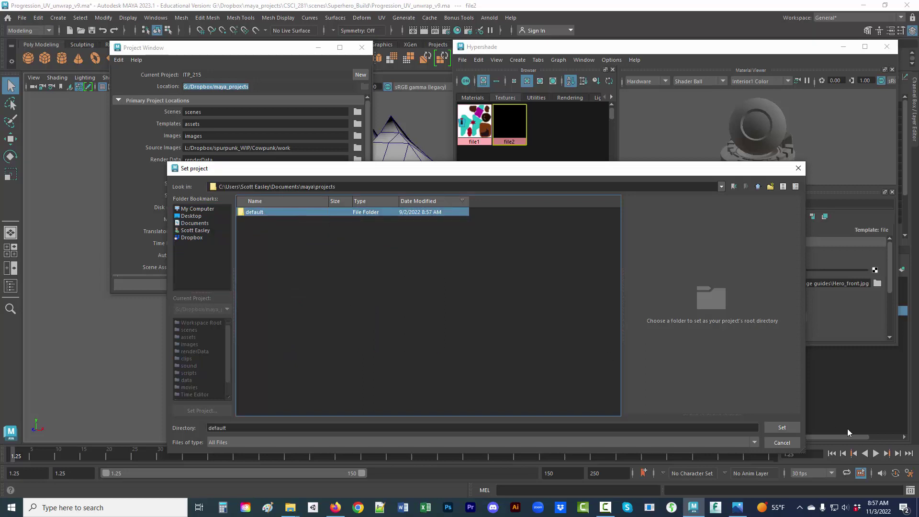
left_click(783, 427)
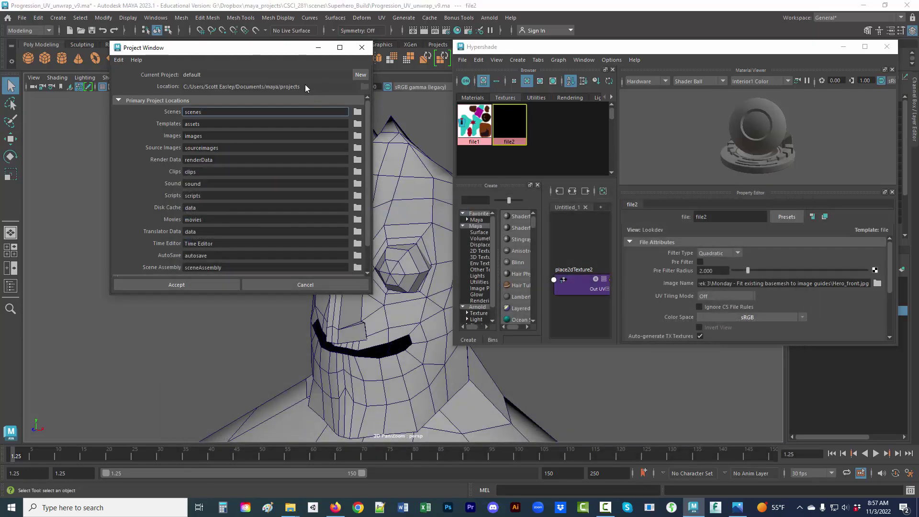
left_click_drag(304, 85, 179, 85)
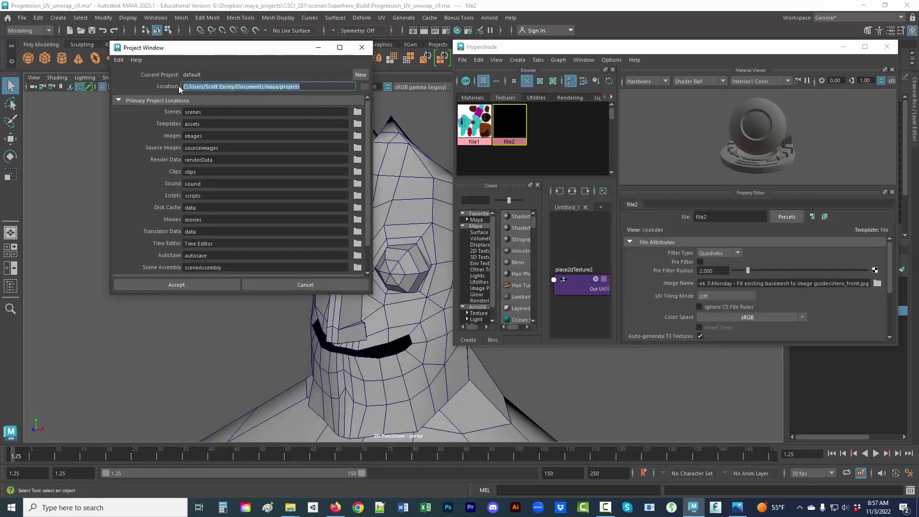
left_click(290, 508)
left_click(340, 472)
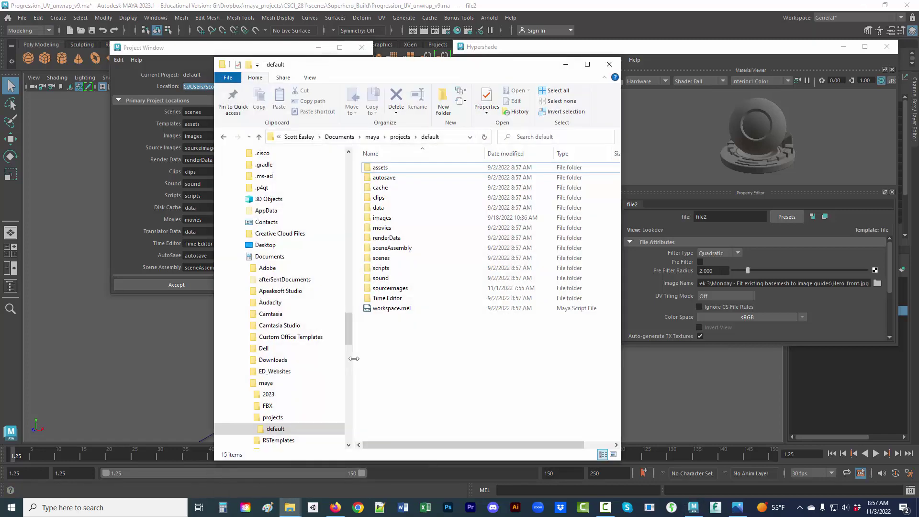
left_click(458, 143)
left_click(459, 142)
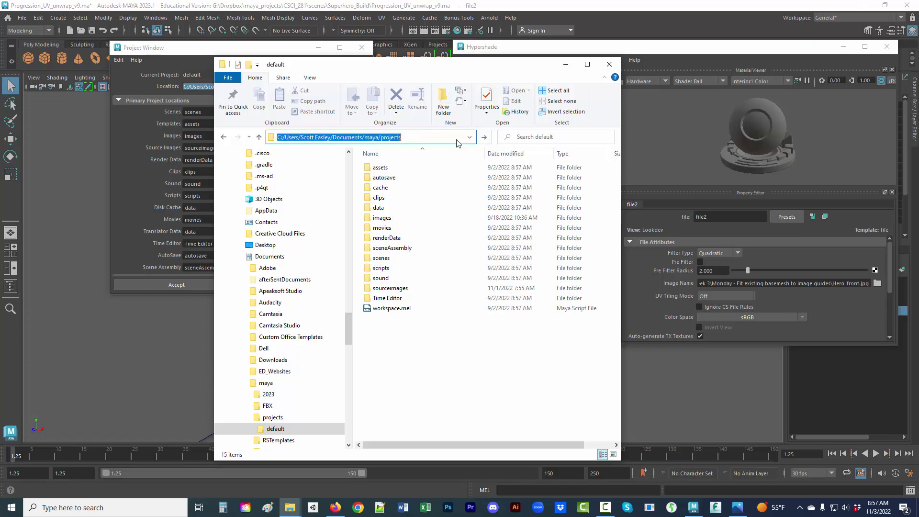
key("alt+Up")
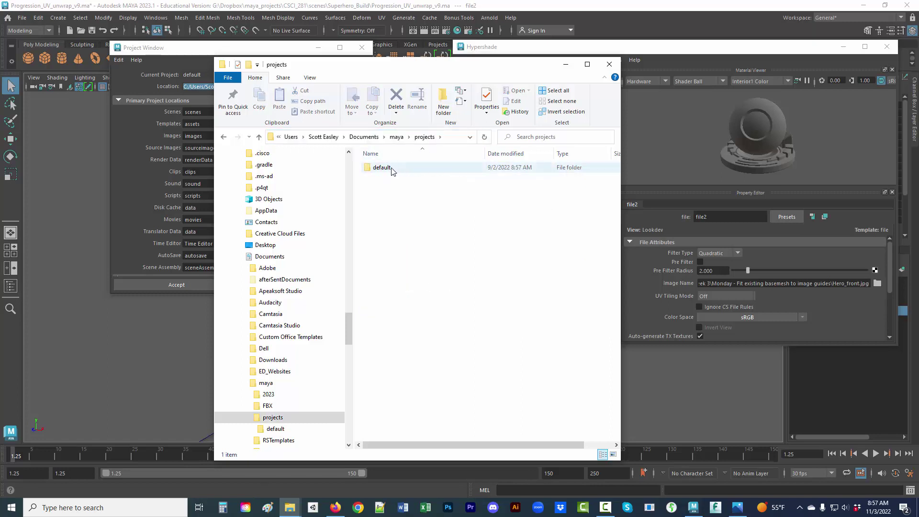
double_click(392, 169)
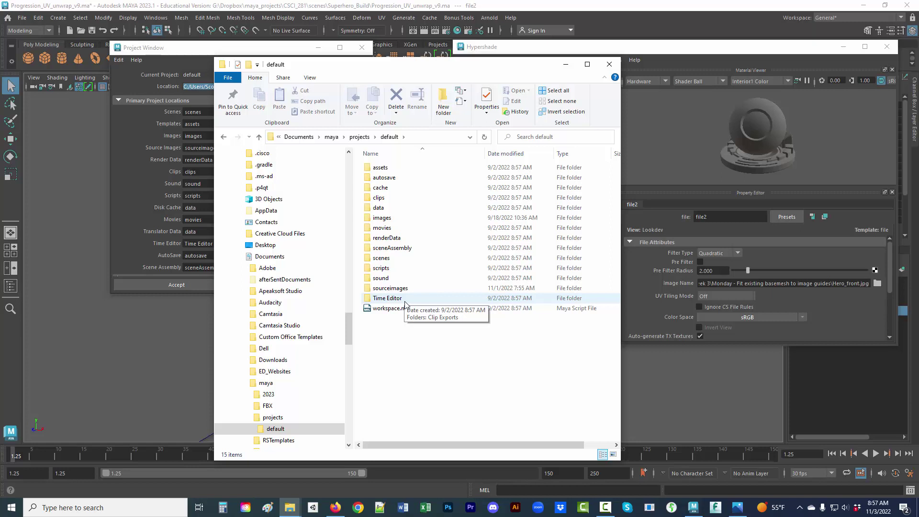
left_click(613, 64)
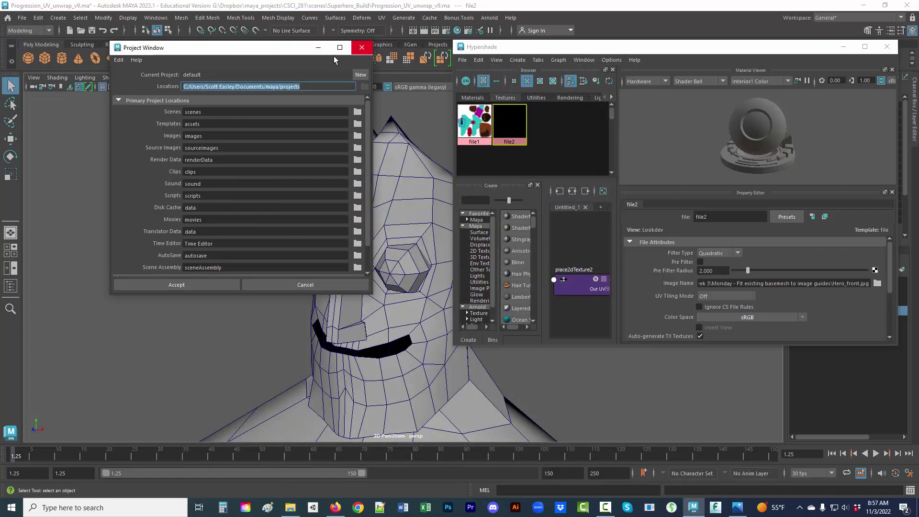
Step: Reopen the Project Window and start a New_Project, selecting its name and location text
left_click(362, 48)
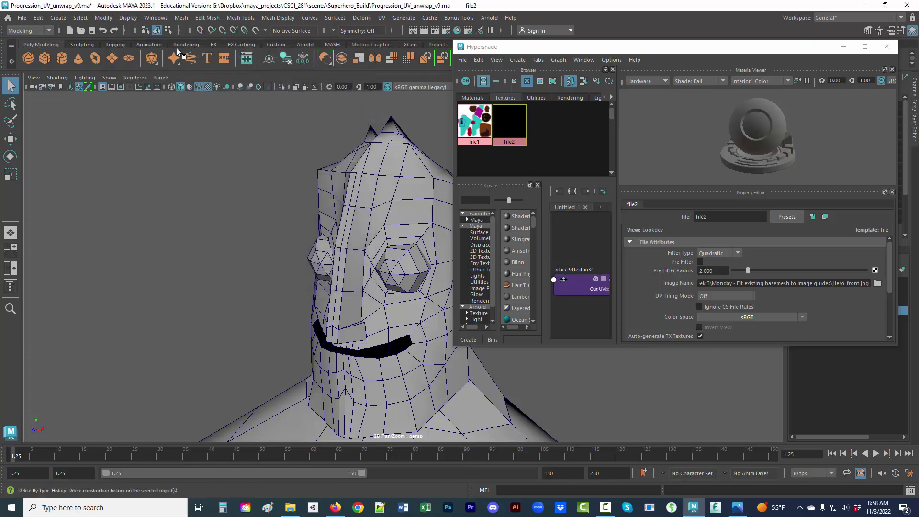
left_click(22, 18)
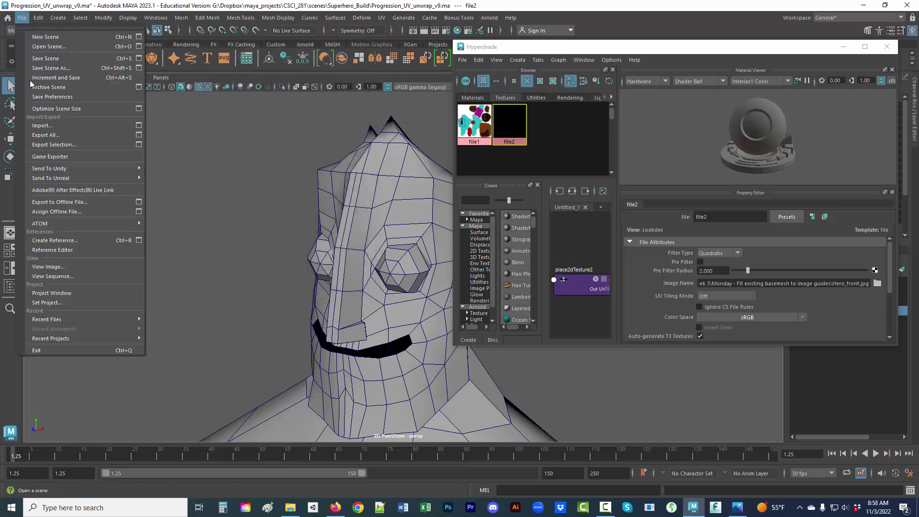
left_click(82, 292)
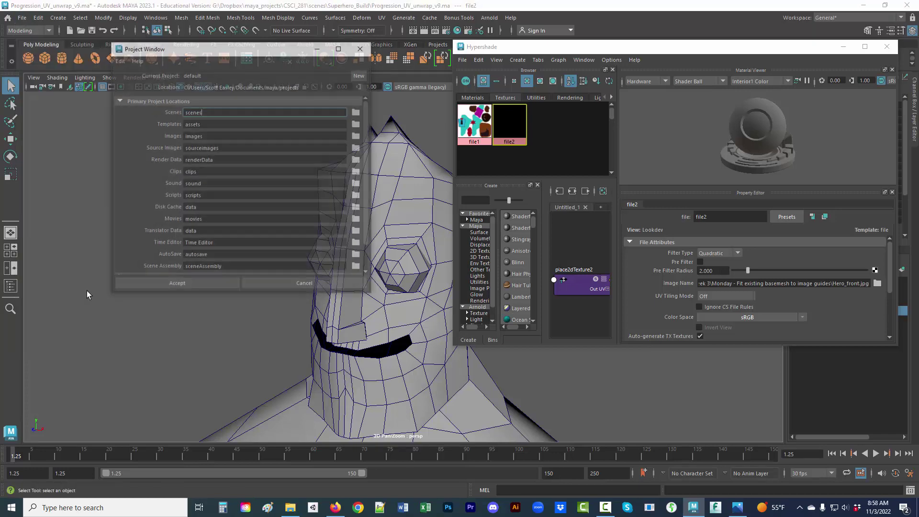
left_click(359, 74)
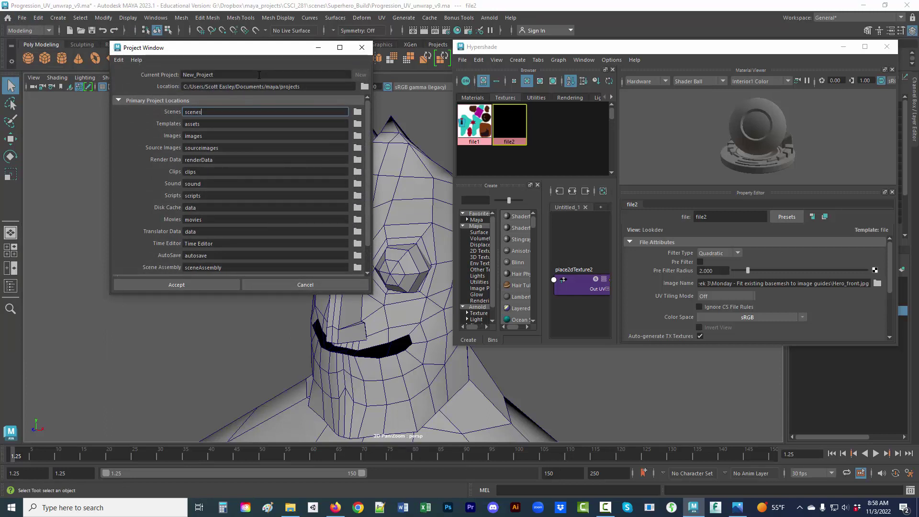
left_click_drag(259, 75, 181, 72)
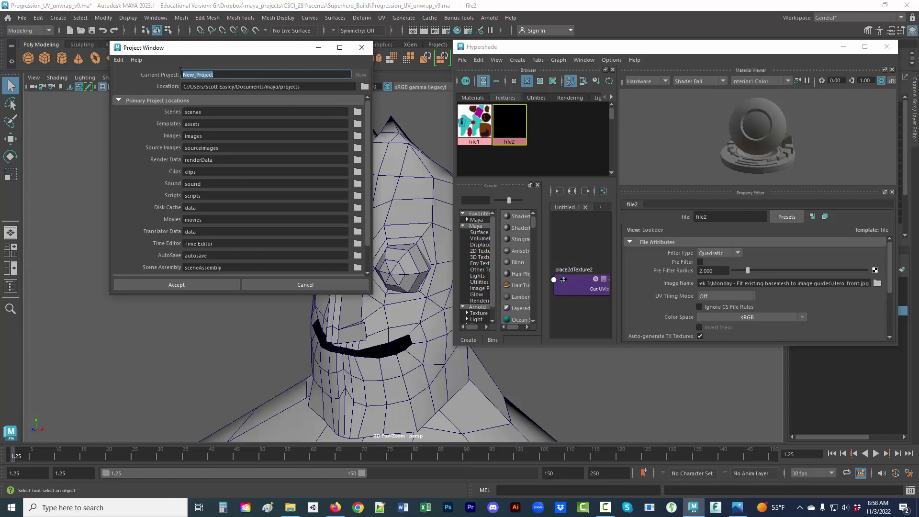
left_click_drag(305, 90, 266, 88)
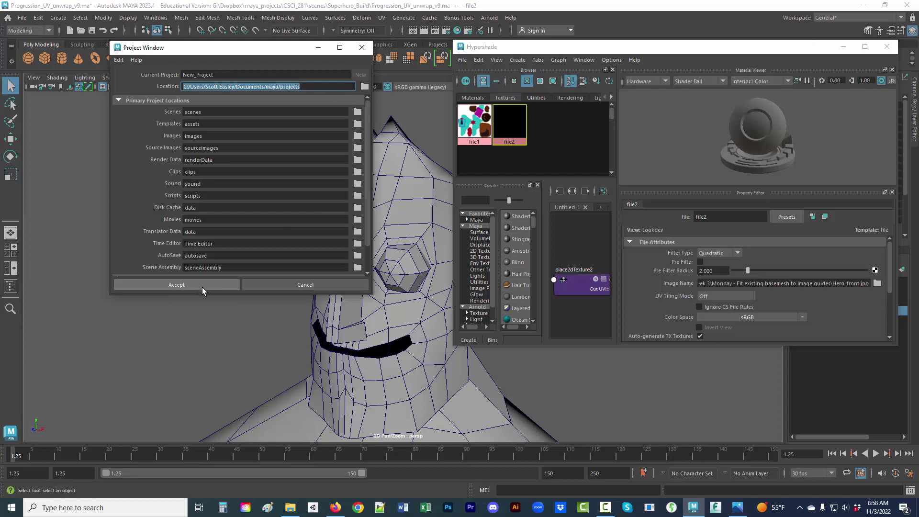
Step: Enlarge the Project Window, briefly check File Explorer, then cancel without accepting
left_click_drag(202, 294, 203, 355)
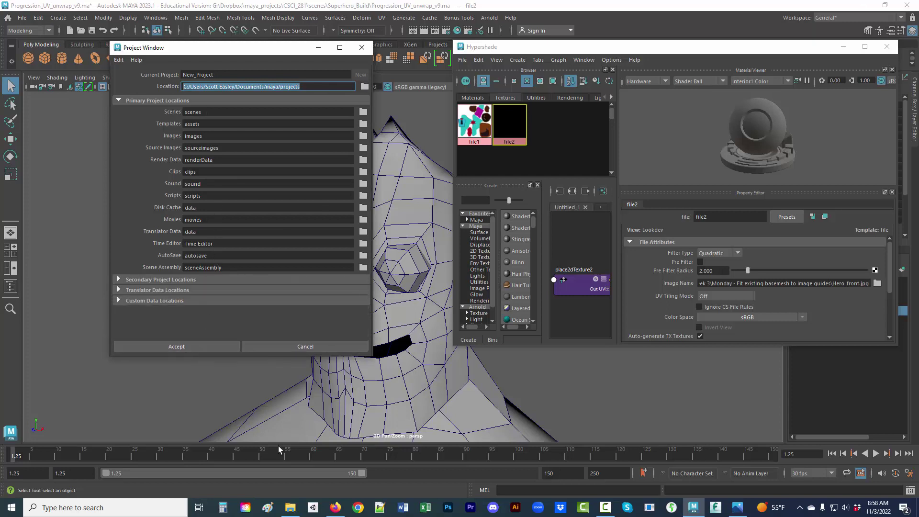
left_click(290, 508)
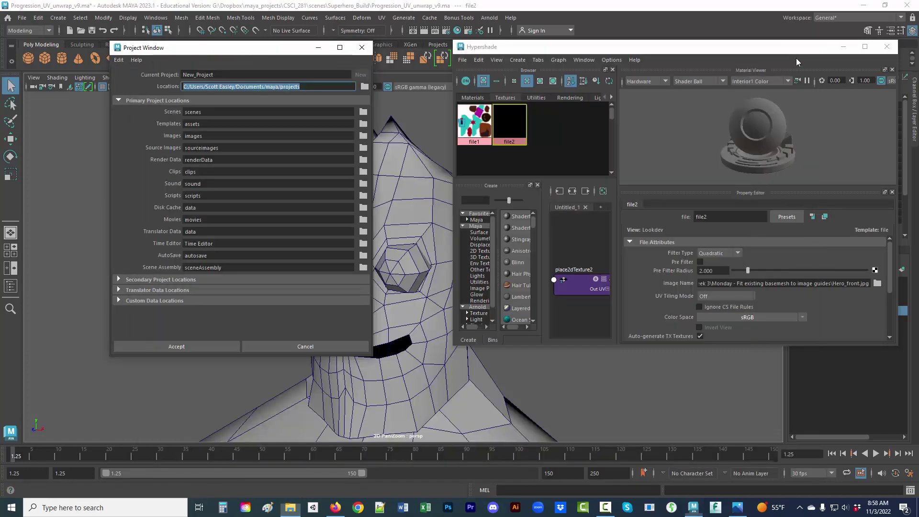
left_click(799, 56)
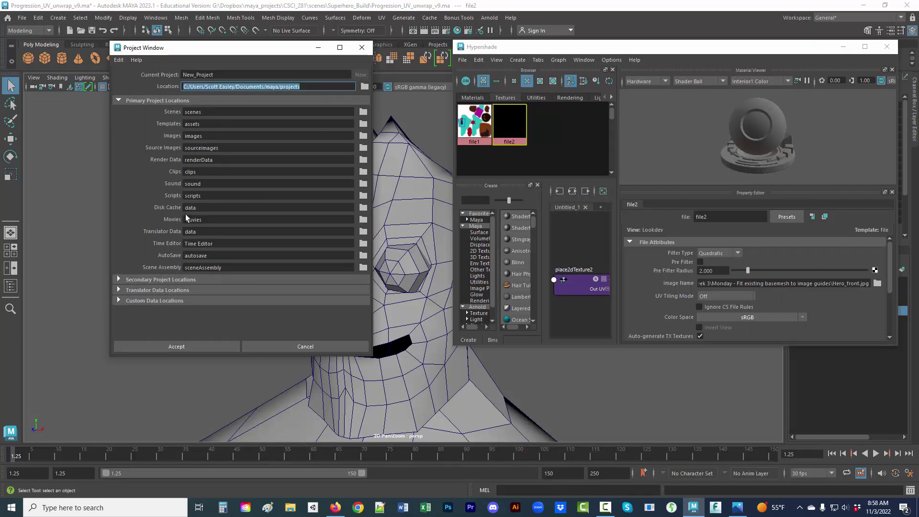
left_click(266, 346)
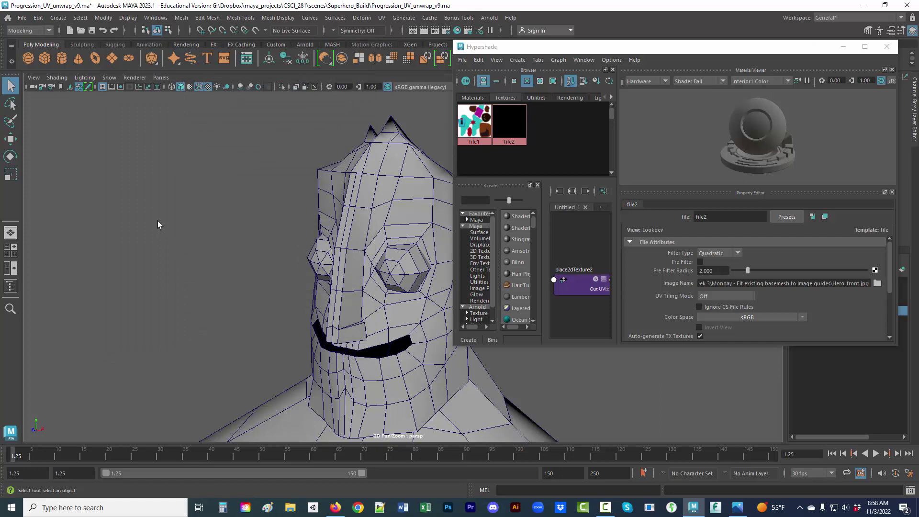
Step: Reopen the Project Window and select the current location path
left_click(22, 17)
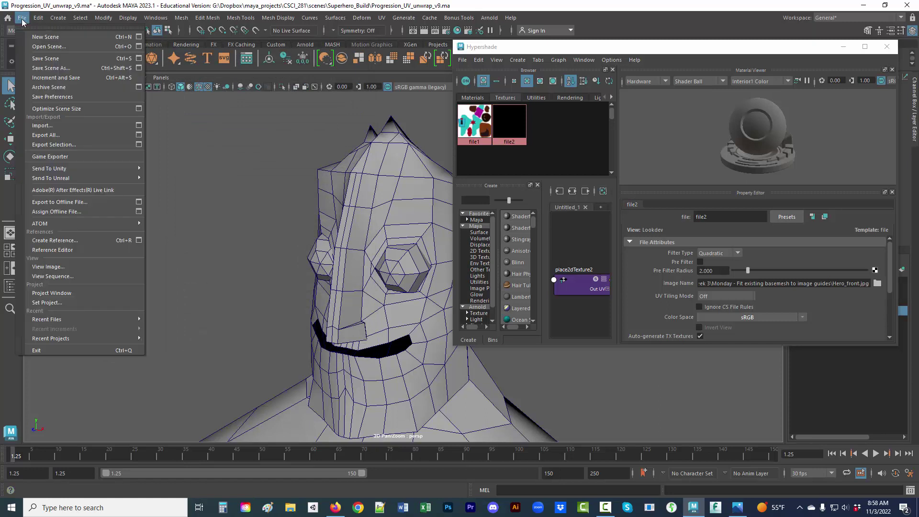
left_click(70, 294)
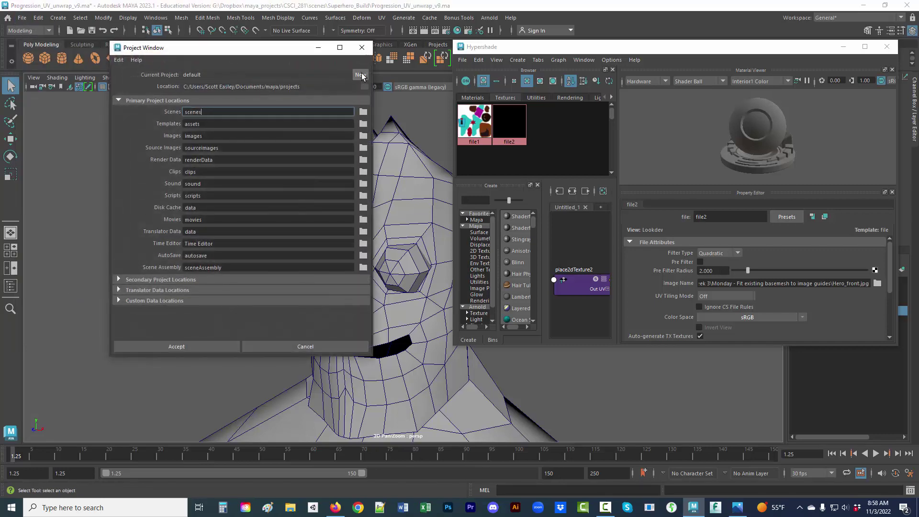
left_click_drag(315, 87, 177, 83)
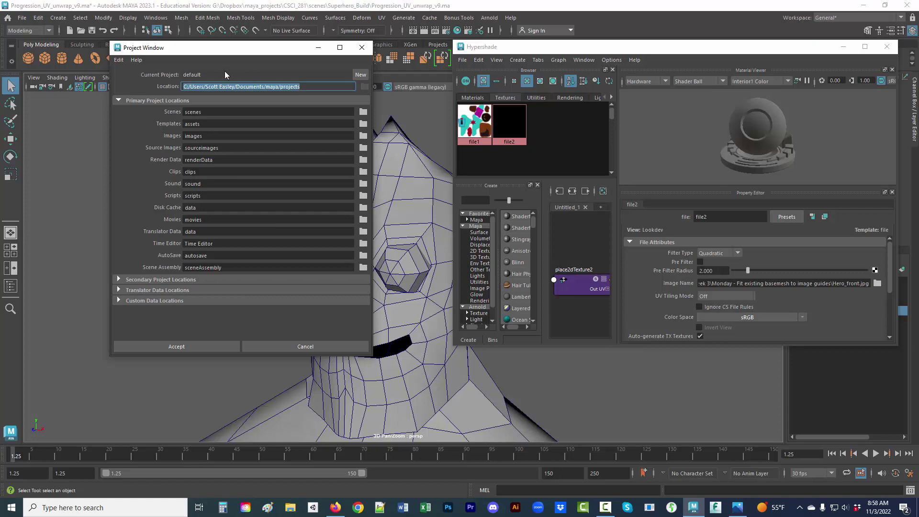
key("shift+Tab")
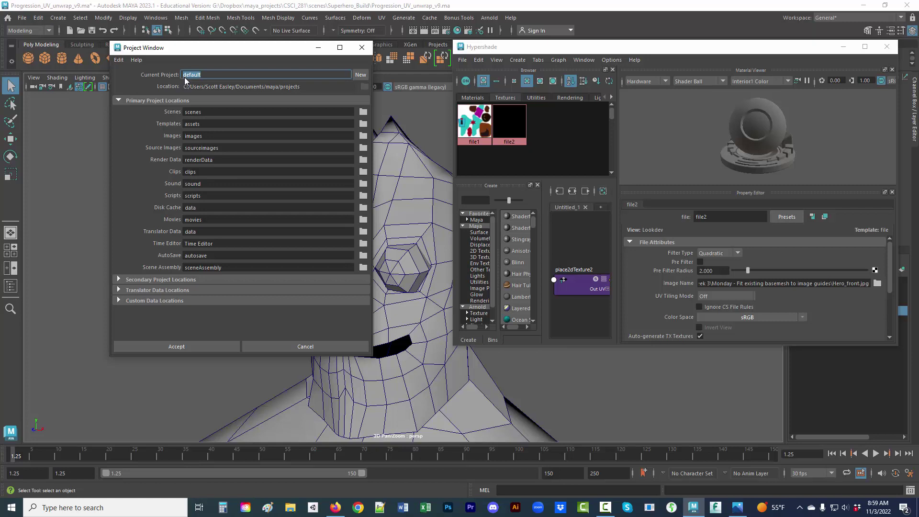
Step: Start a new project and rename it from New_Project to ITP_215
left_click(361, 75)
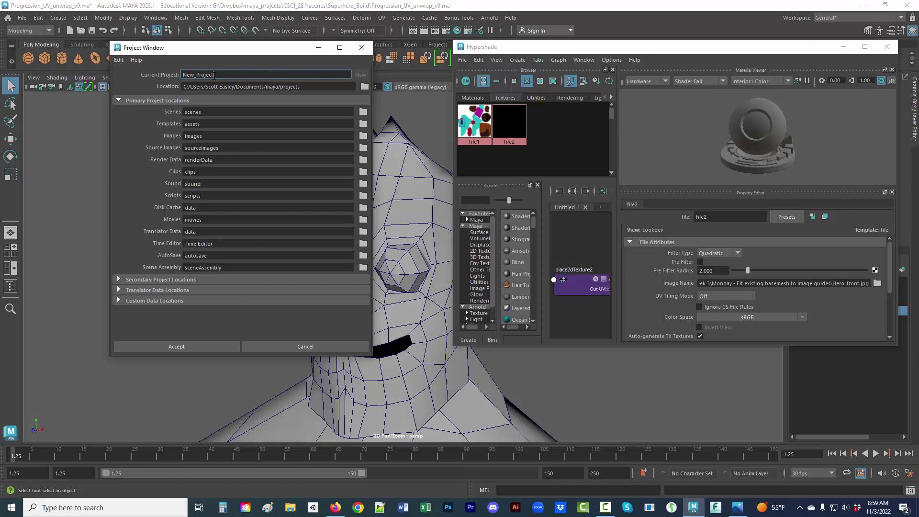
left_click_drag(214, 75, 178, 74)
type("IT")
type("P_215")
left_click_drag(302, 87, 181, 89)
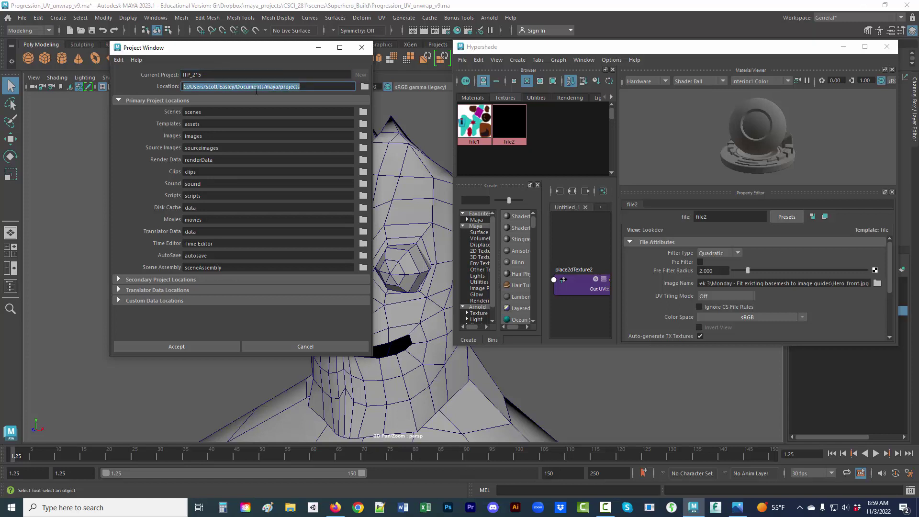
Step: Accept to create the ITP_215 project and reopen the Project Window
left_click(200, 349)
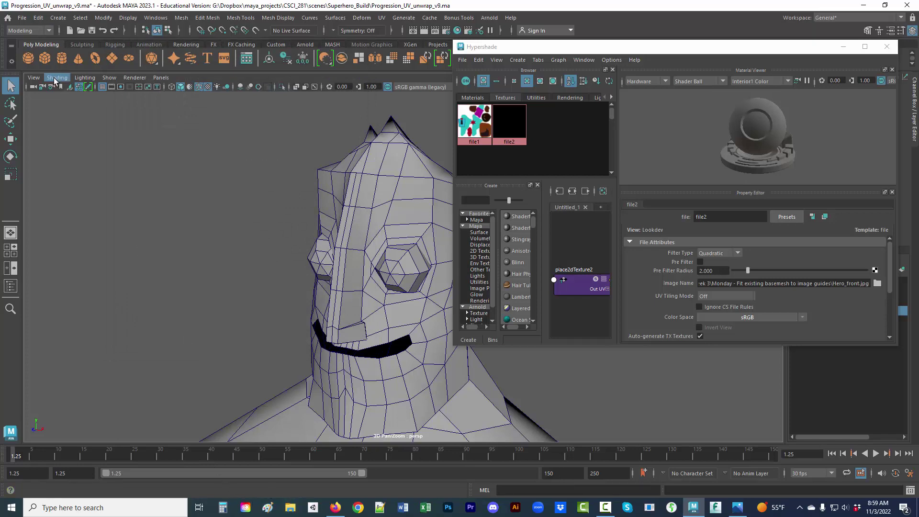
left_click(22, 18)
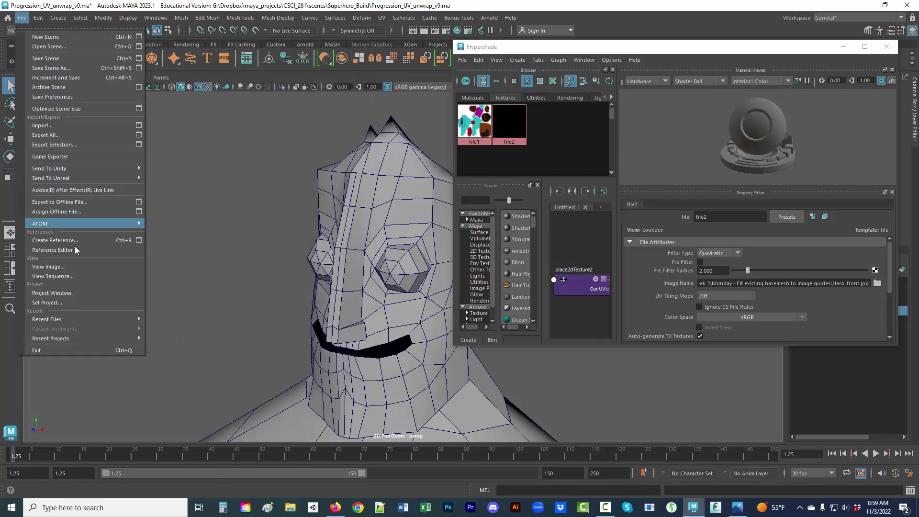
left_click(78, 295)
Step: Copy the Documents/maya/projects location path and bring up File Explorer
double_click(275, 88)
triple_click(275, 88)
key("ctrl+c")
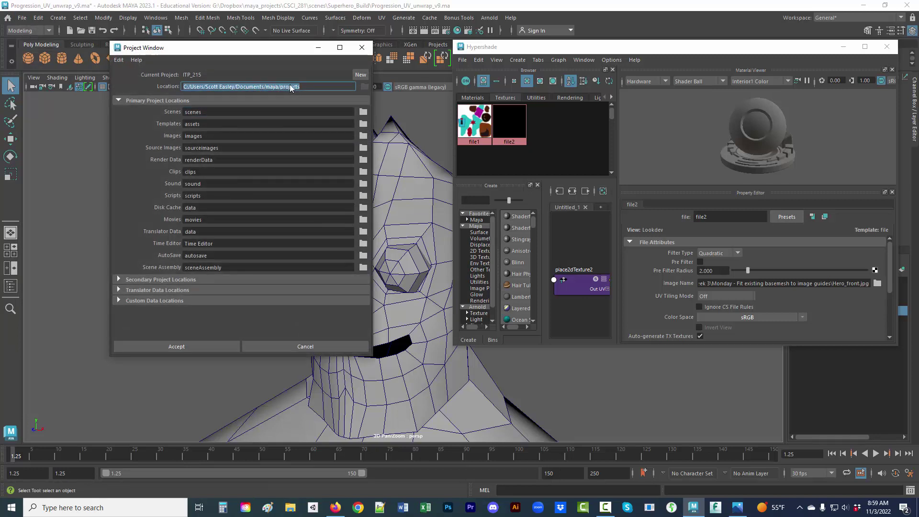
left_click(290, 507)
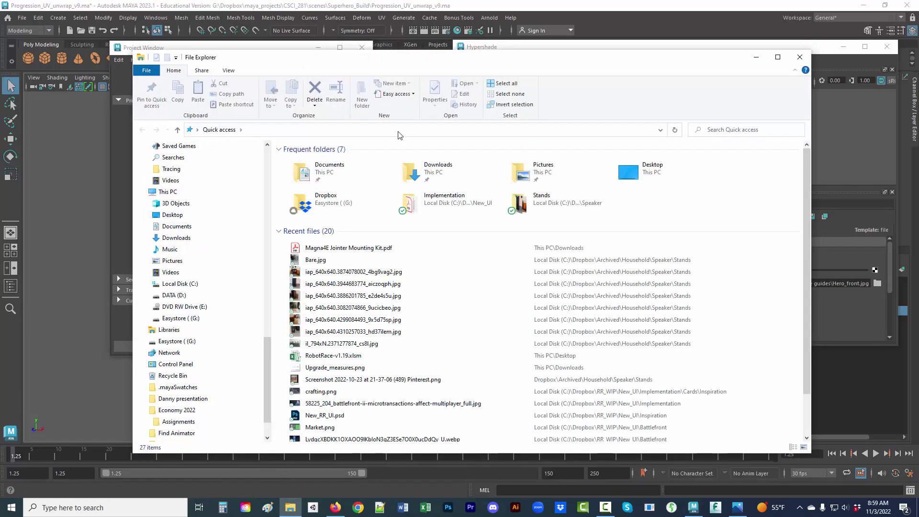
Step: Paste the copied path into Explorer's address bar to reach the maya projects folder
left_click(399, 131)
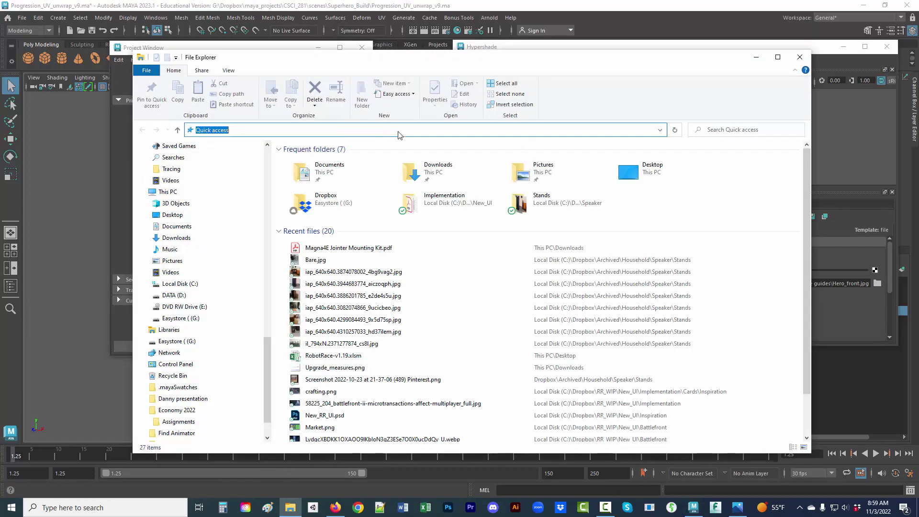
key("ctrl+v")
key("ctrl+a")
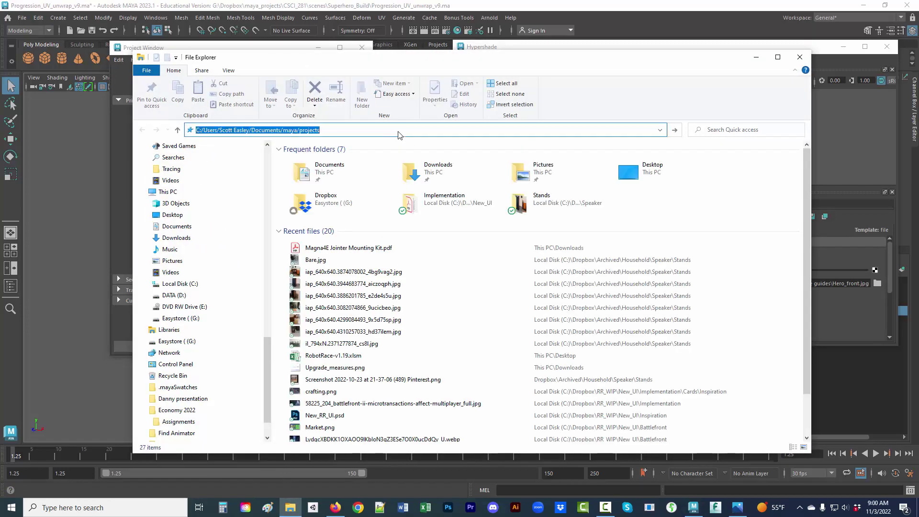
key("Return")
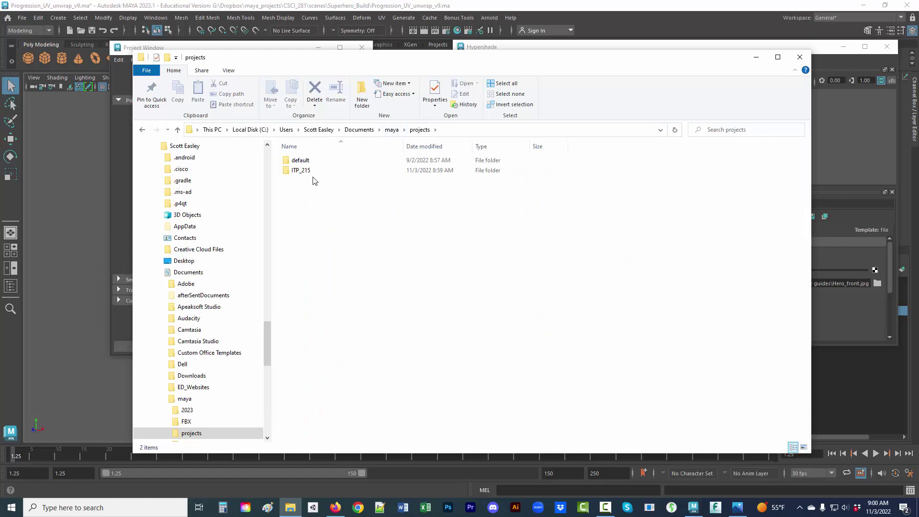
Step: Inspect the ITP_215 folder, delete it, and return to Maya
double_click(304, 171)
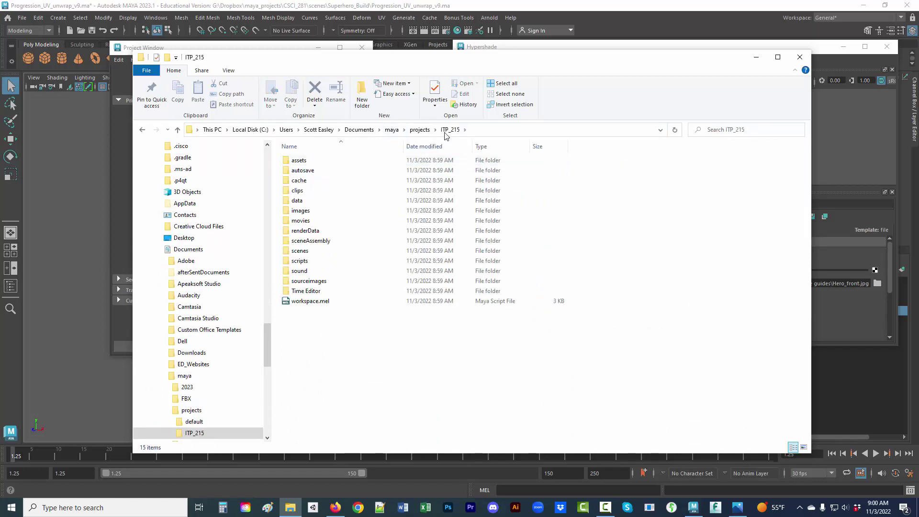
left_click(420, 130)
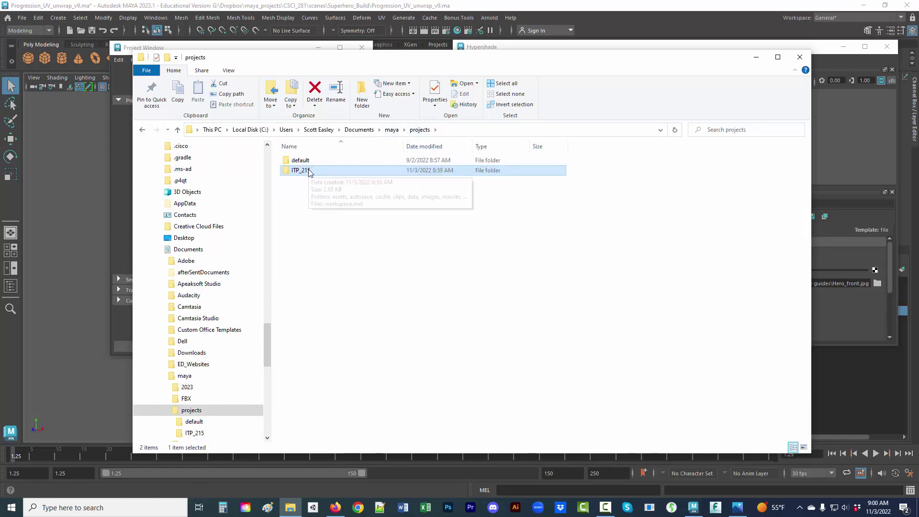
double_click(309, 171)
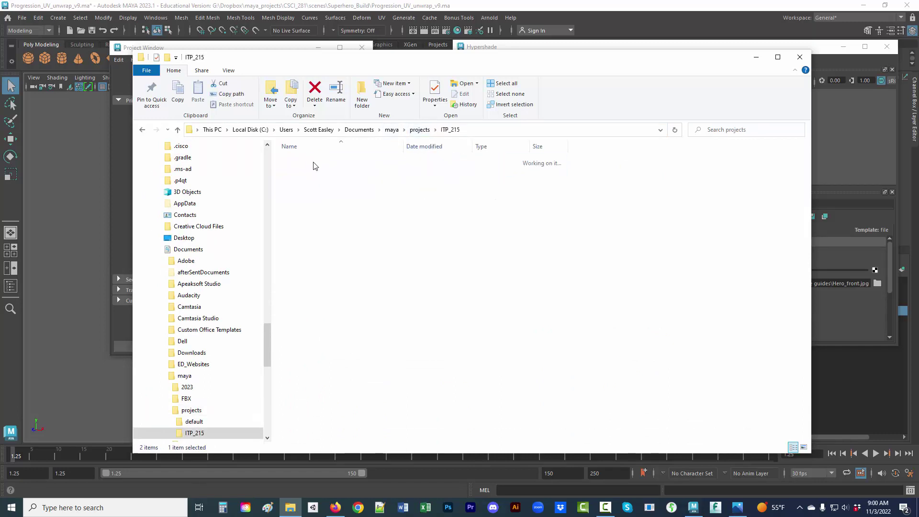
left_click(420, 129)
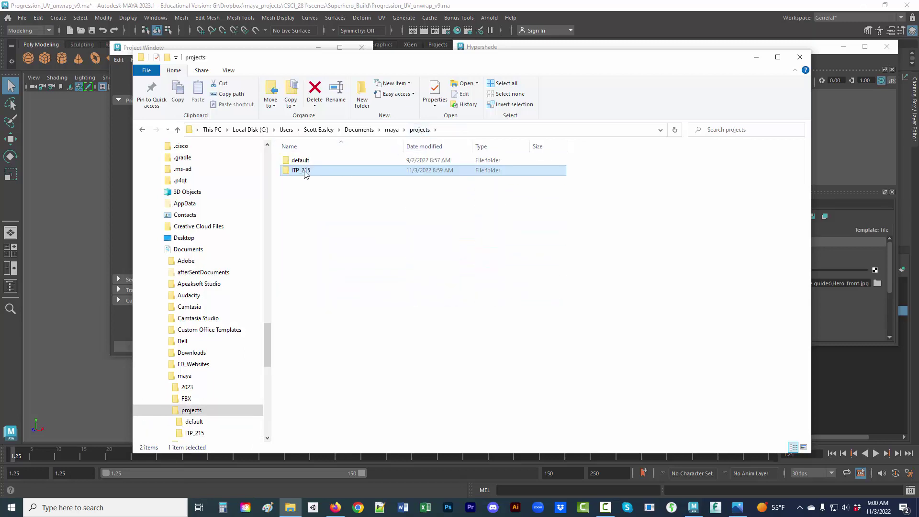
key("Delete")
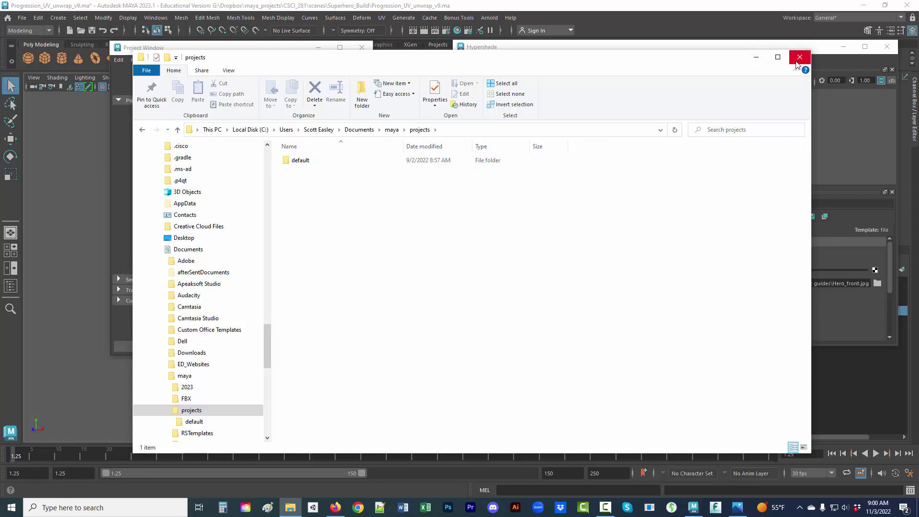
left_click(680, 10)
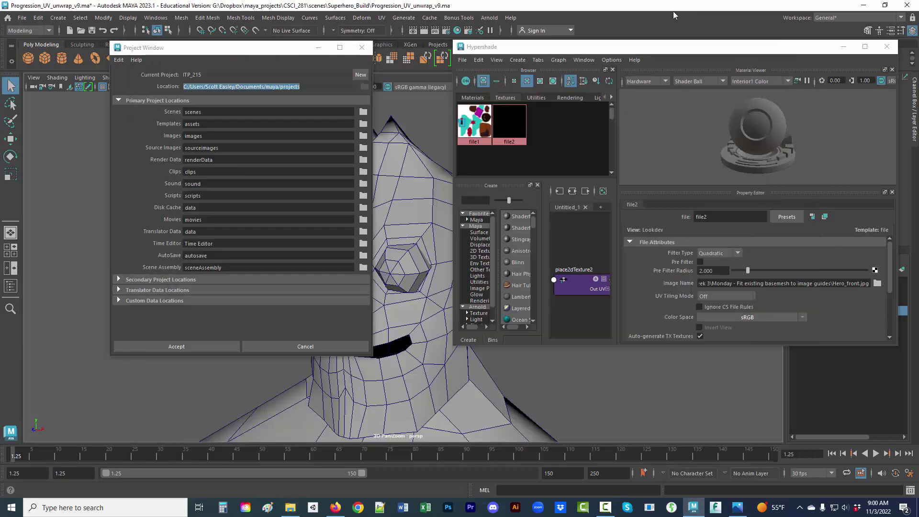
Step: Close and reopen the Project Window to confirm ITP_215 under Documents/maya/projects
left_click(362, 48)
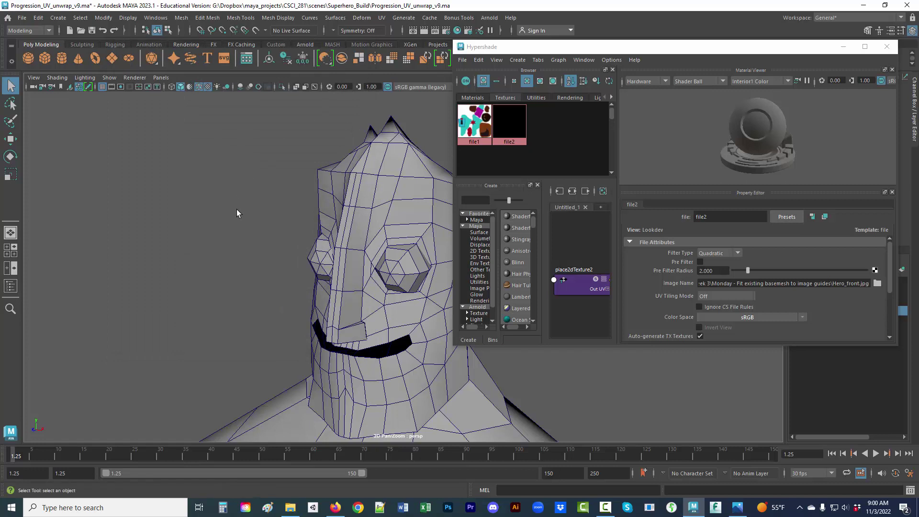
left_click(22, 18)
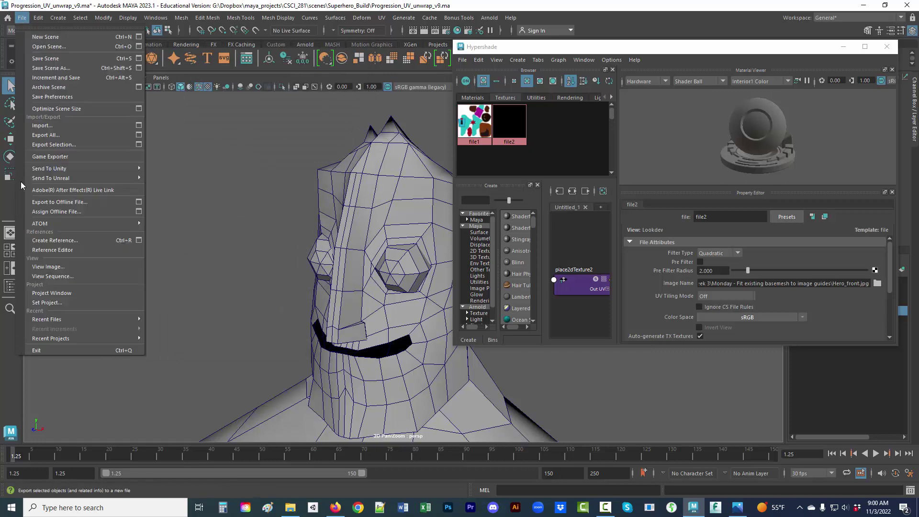
left_click(58, 293)
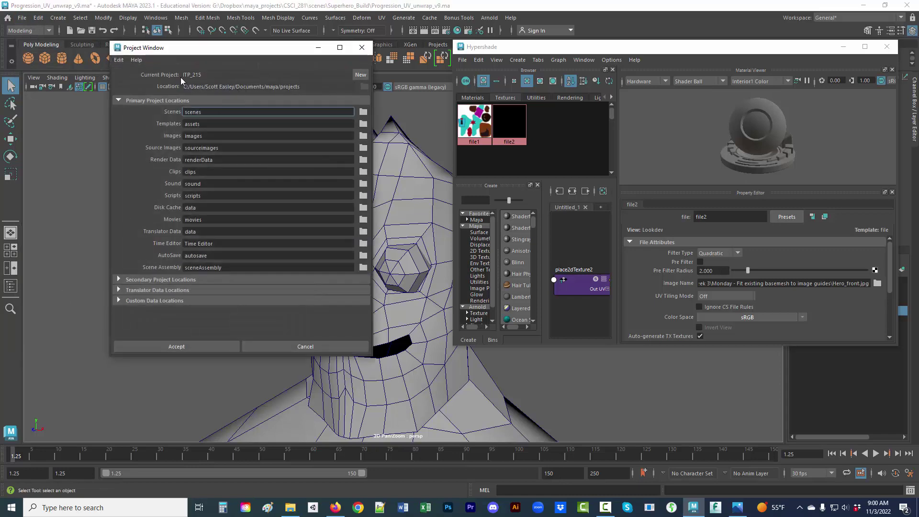
Step: Cancel the Project Window and set default as the current project
left_click(283, 345)
left_click(22, 19)
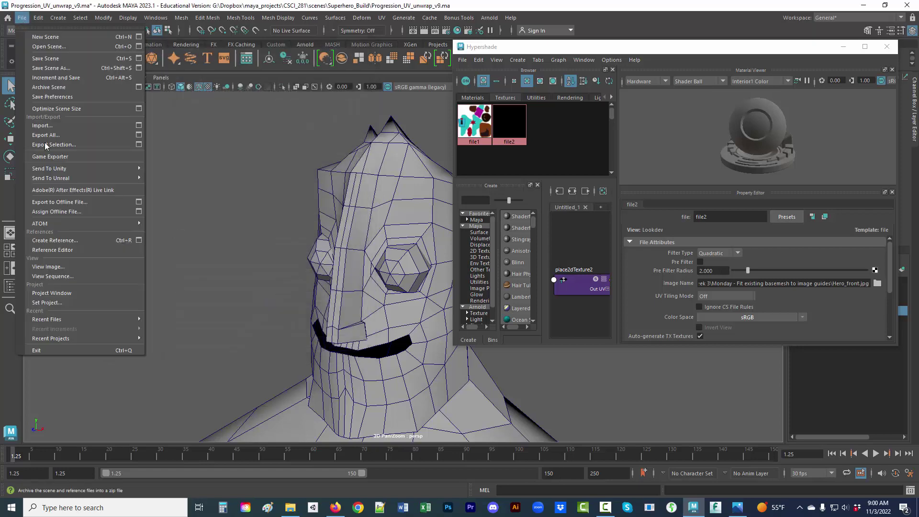
left_click(75, 303)
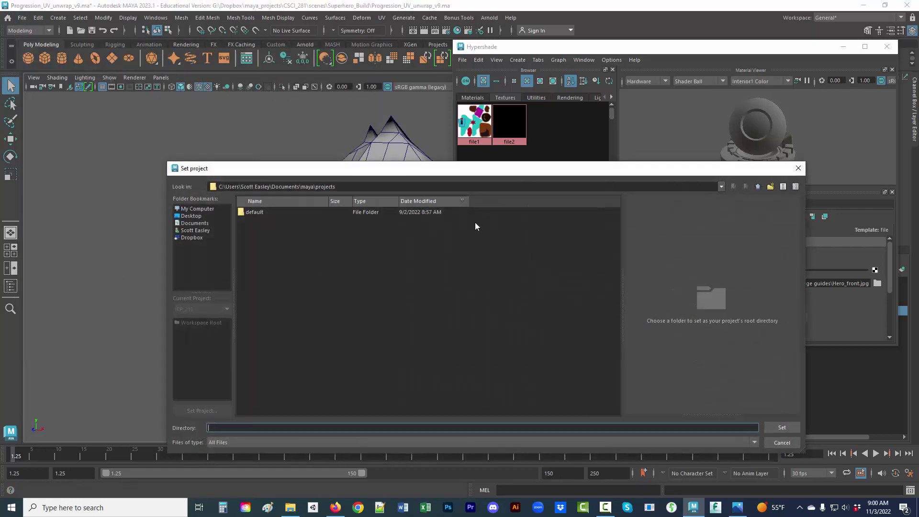
left_click(257, 215)
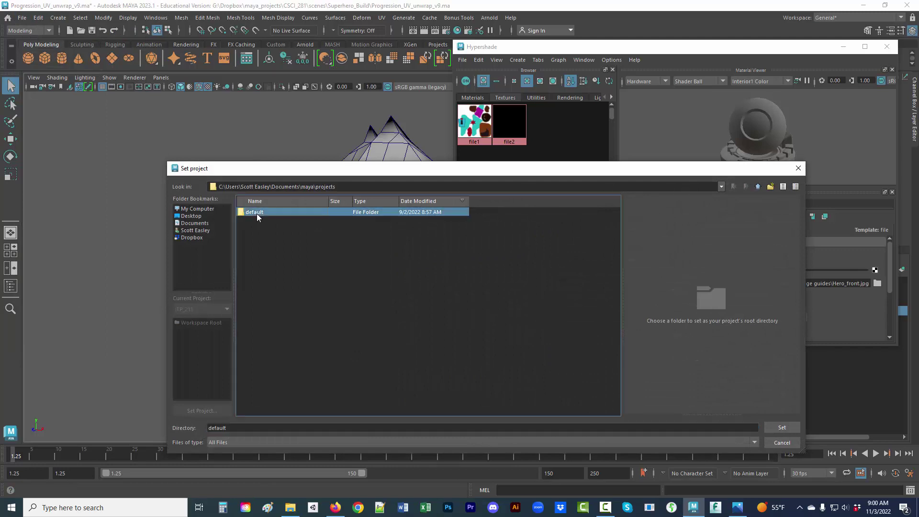
left_click(785, 430)
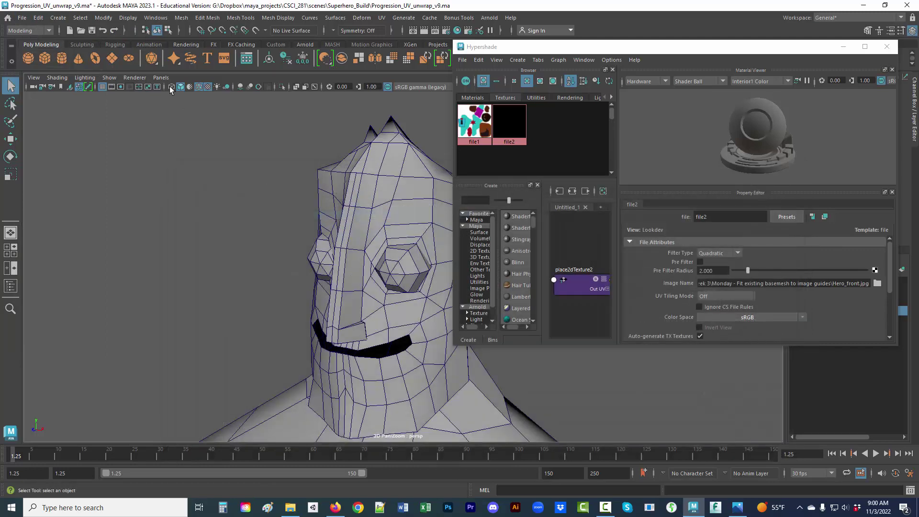
Step: Bring up Open Scene at the default project's scenes folder and select the path text
left_click(22, 20)
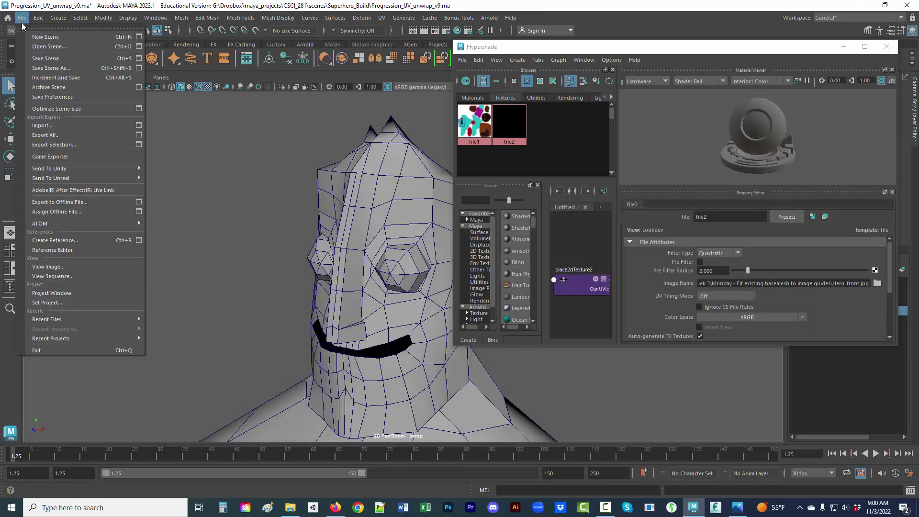
left_click(64, 47)
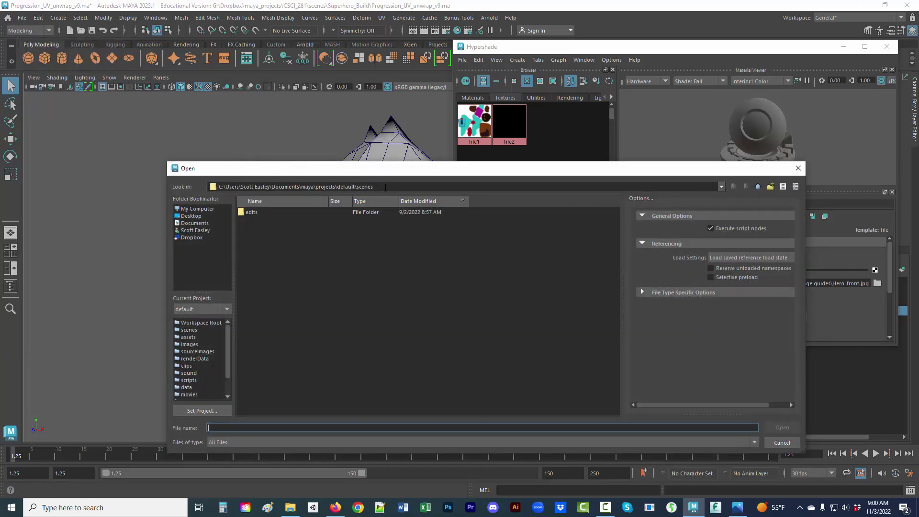
double_click(360, 188)
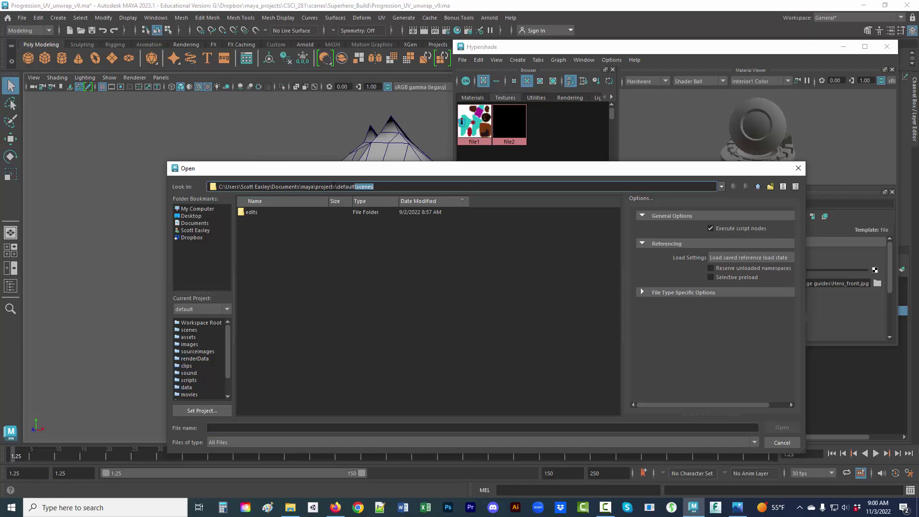
left_click(290, 508)
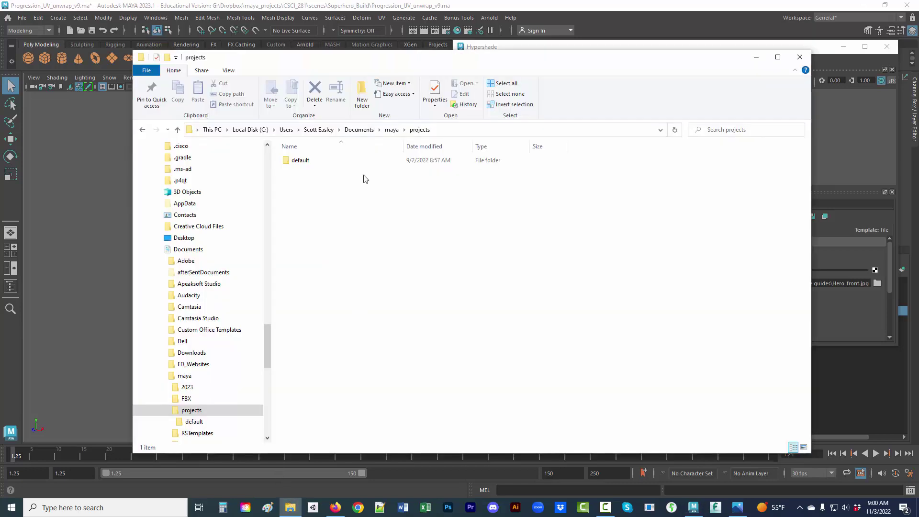
double_click(316, 161)
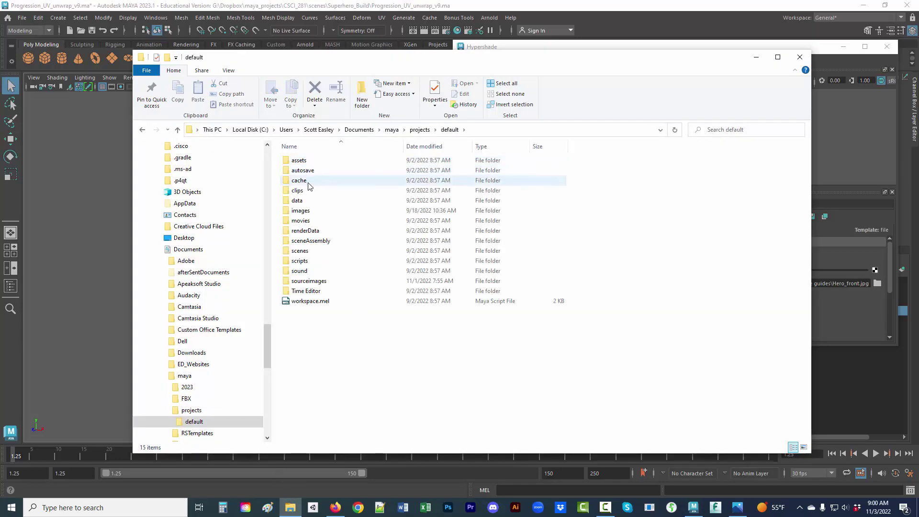
left_click(316, 251)
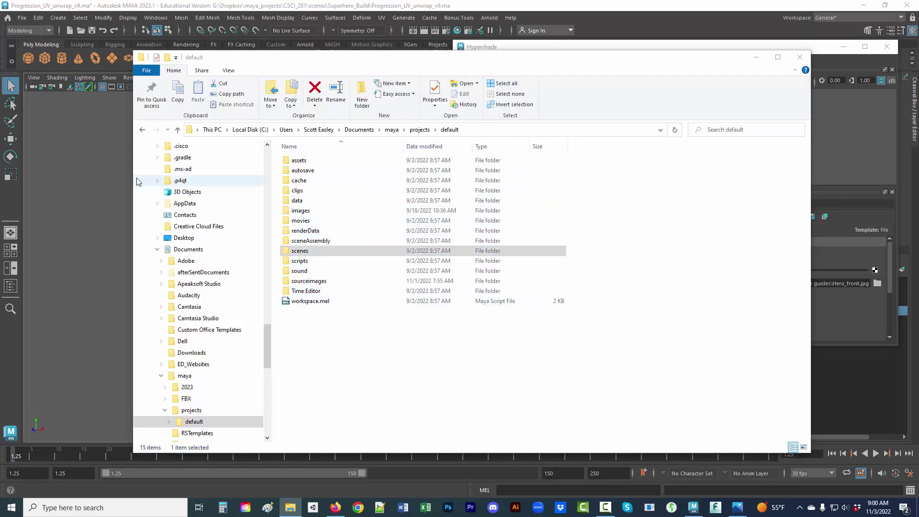
left_click(82, 159)
key("ctrl+o")
Step: Cancel the Open dialog without loading a scene file
left_click(386, 306)
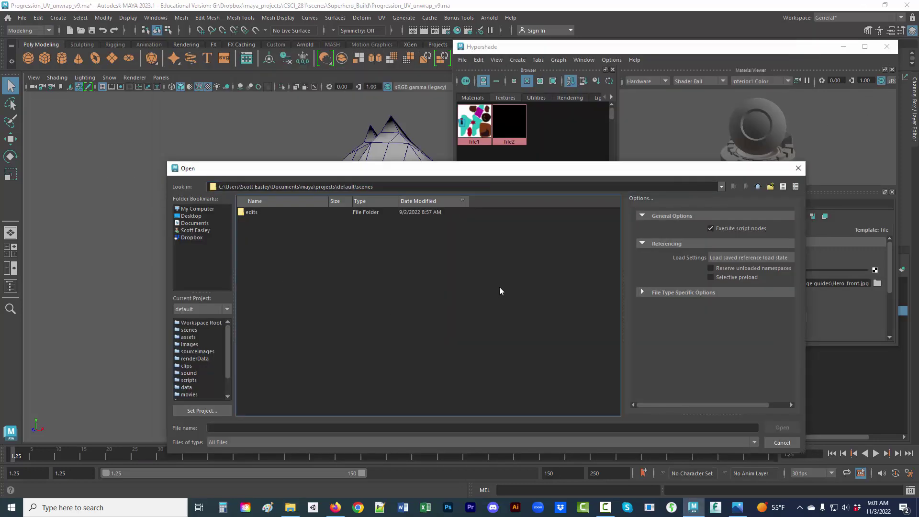
left_click(782, 443)
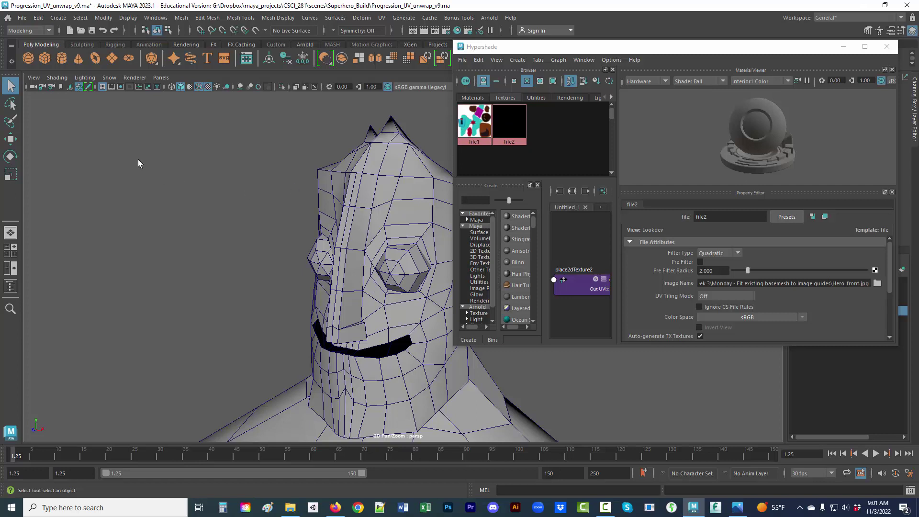
Step: Set G:/Dropbox/maya_projects/CSCI_281 as the current project, then reopen Set Project
left_click(22, 18)
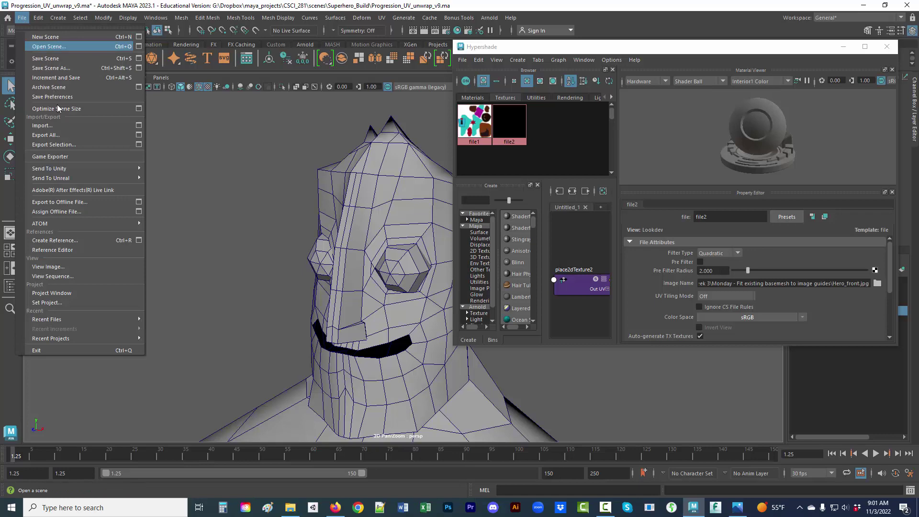
left_click(79, 303)
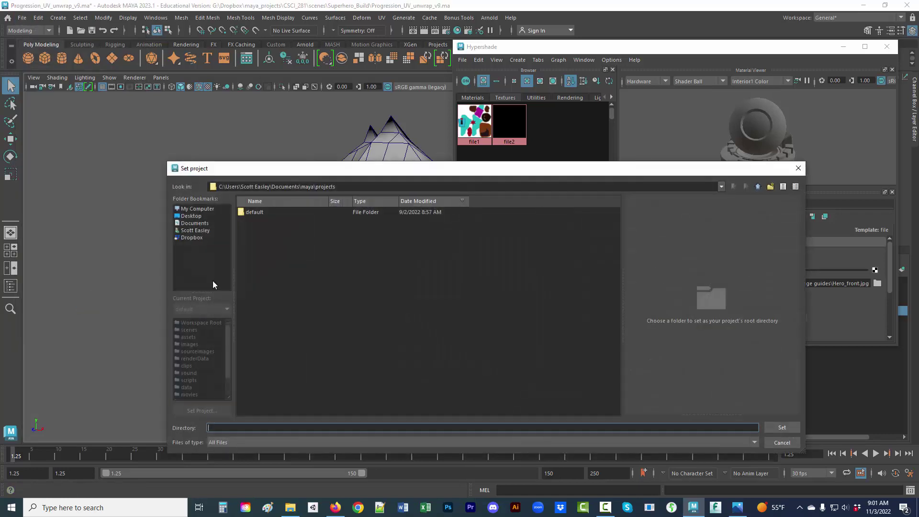
left_click(192, 238)
double_click(265, 281)
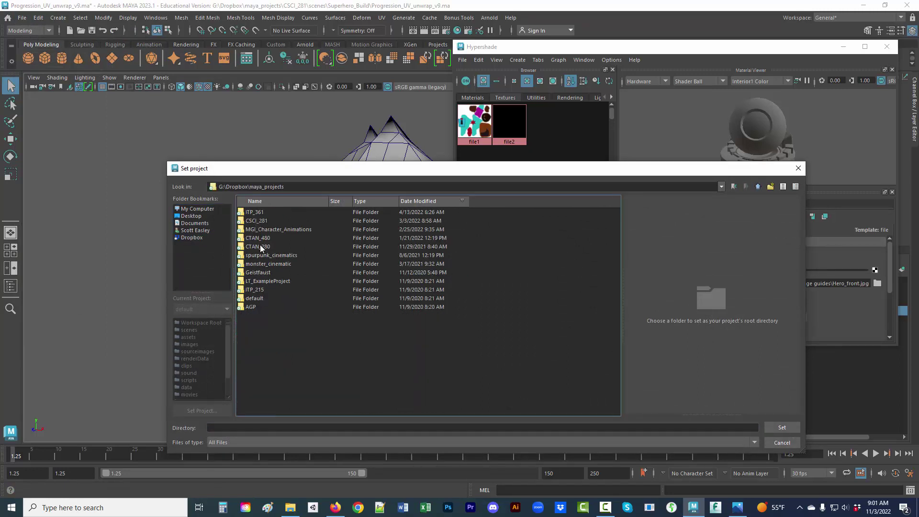
left_click(780, 428)
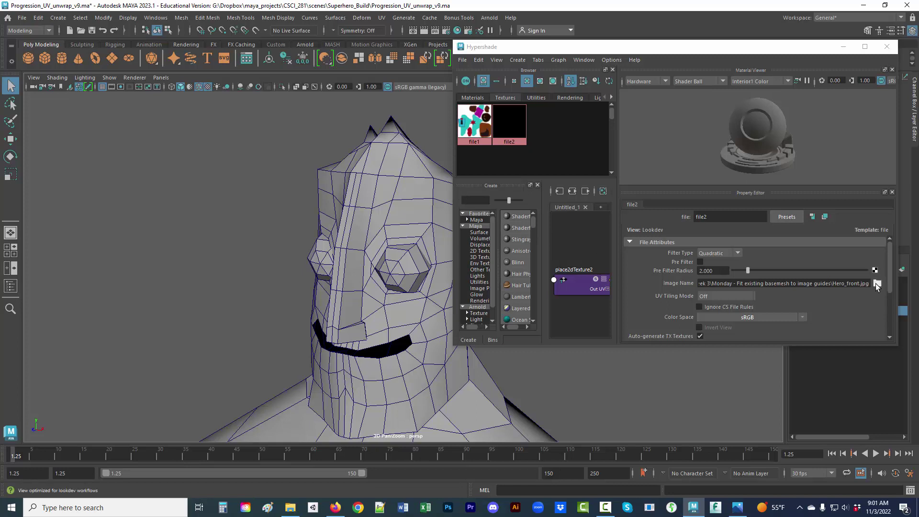
left_click(24, 18)
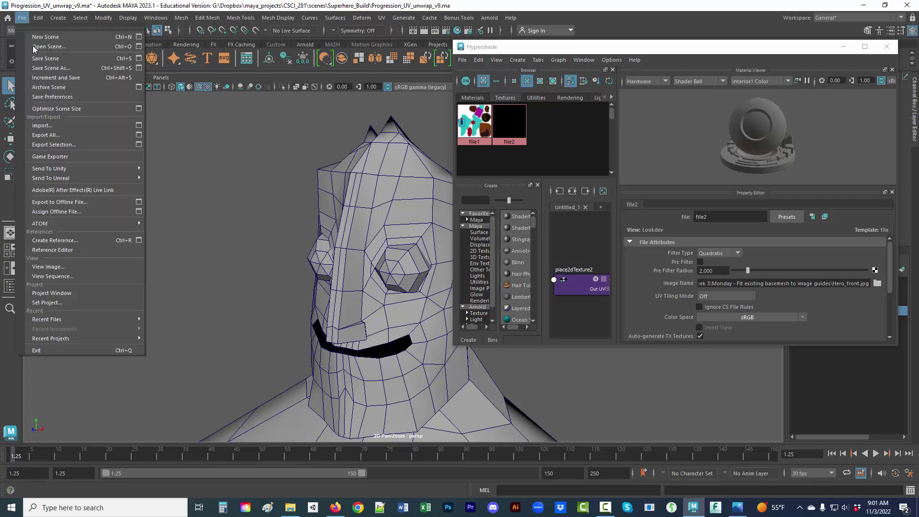
left_click(73, 300)
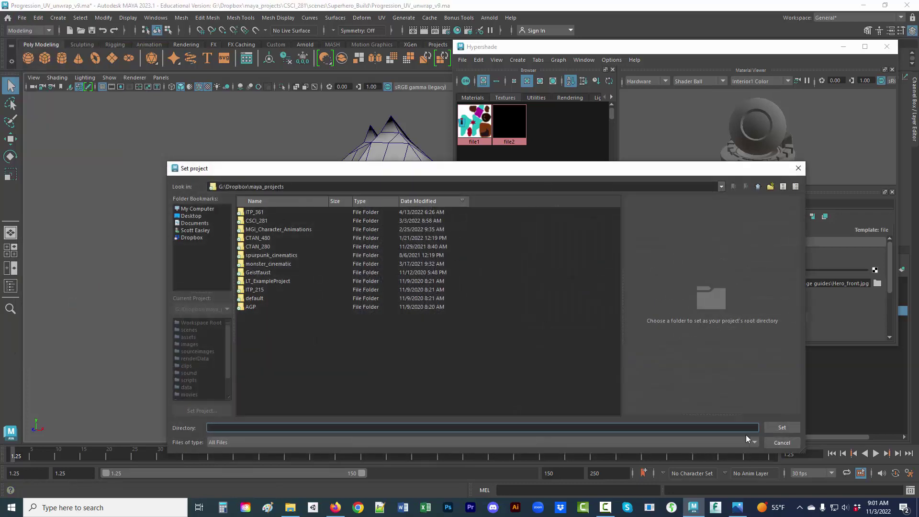
left_click(782, 442)
left_click(22, 17)
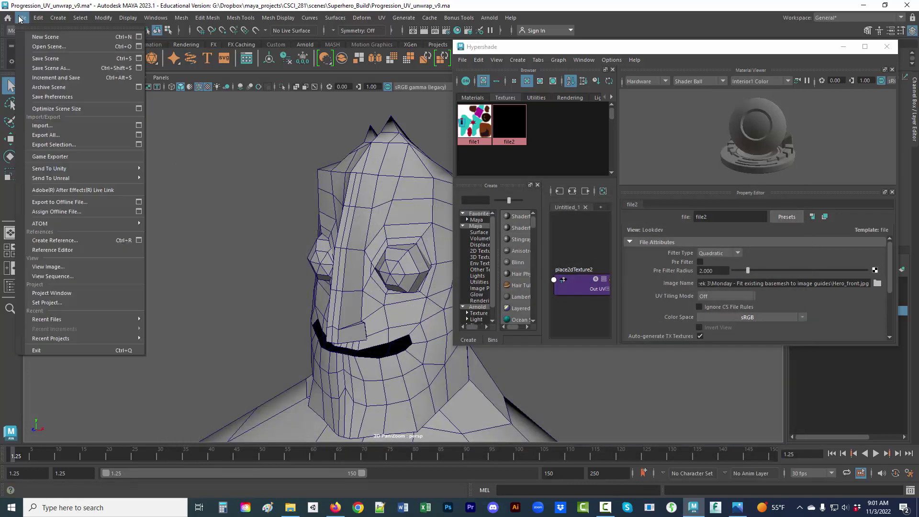
left_click(76, 291)
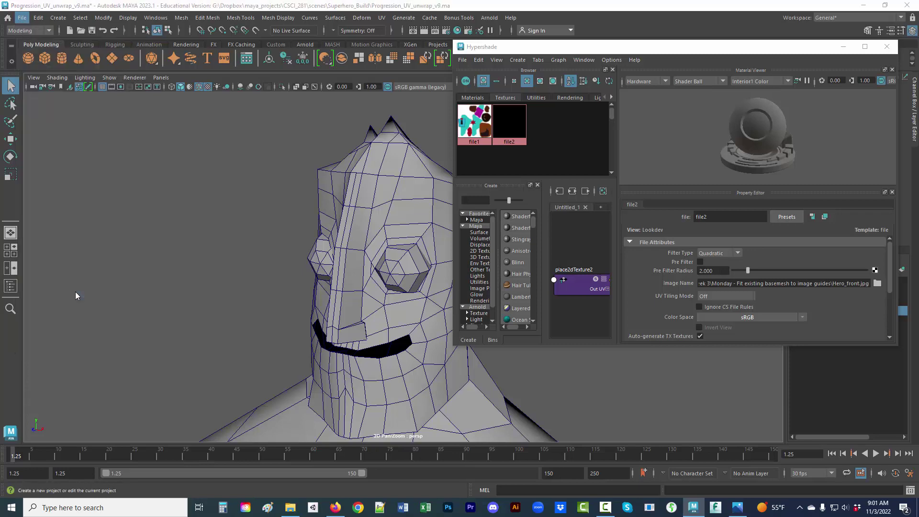
left_click(217, 75)
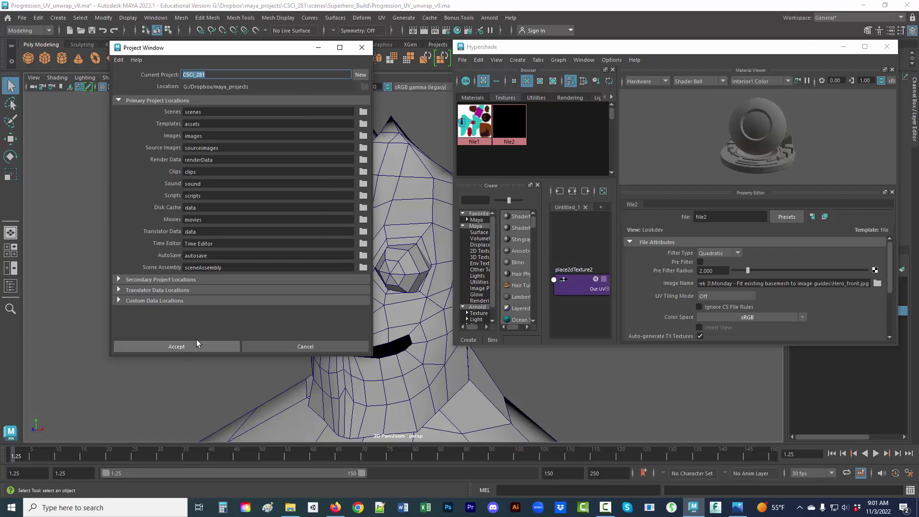
left_click(253, 343)
left_click(22, 18)
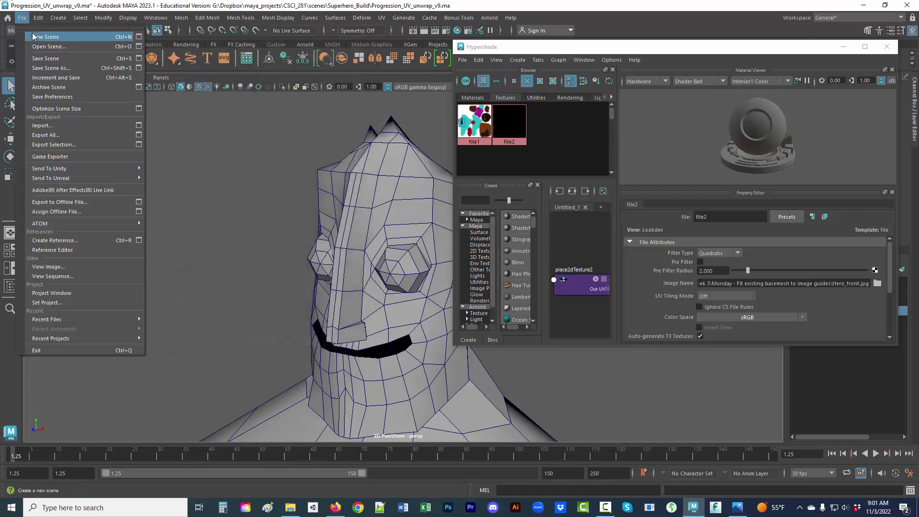
left_click(50, 47)
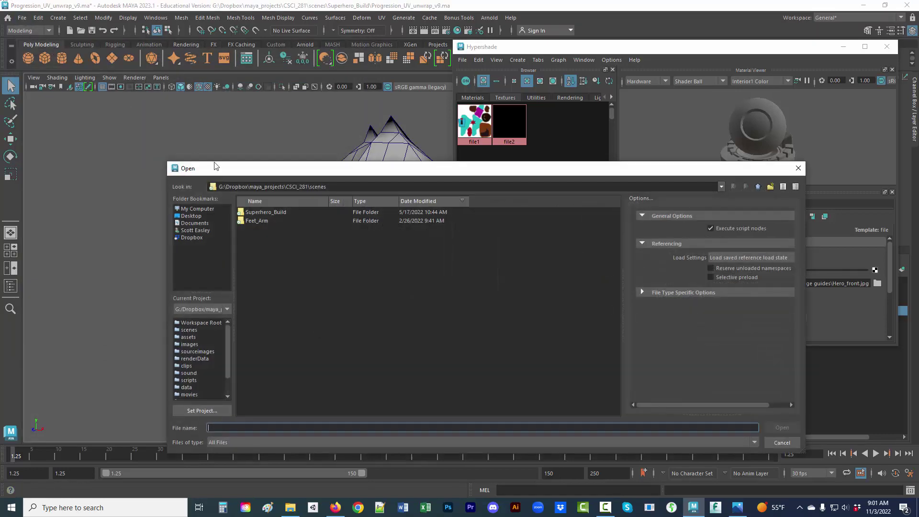
left_click_drag(289, 186, 317, 187)
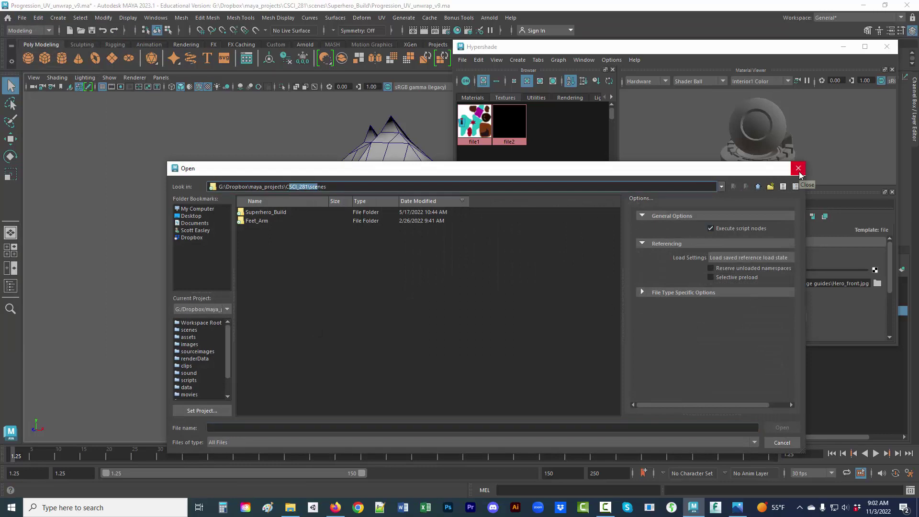
left_click(798, 169)
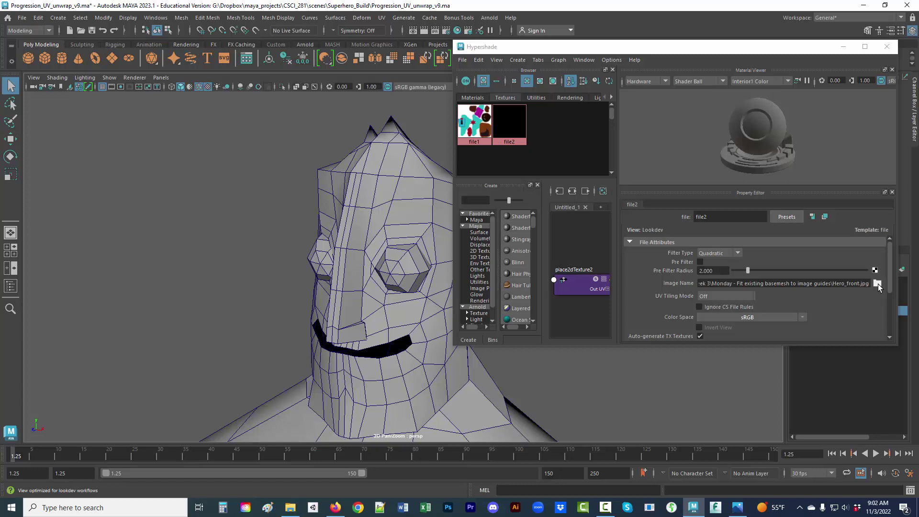
Step: Point file1's image at Superhero_Build/Superhero_Texture.png, then select the file2 texture node
left_click(479, 99)
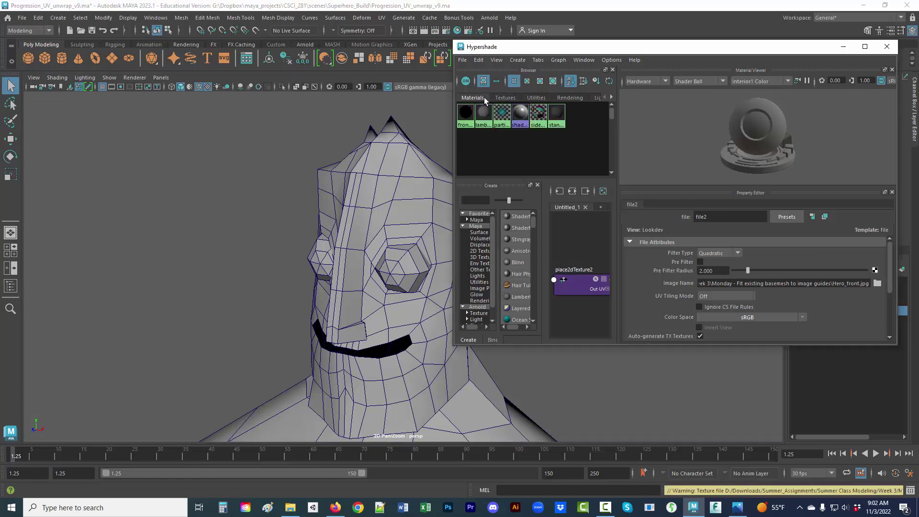
left_click(505, 98)
left_click(474, 124)
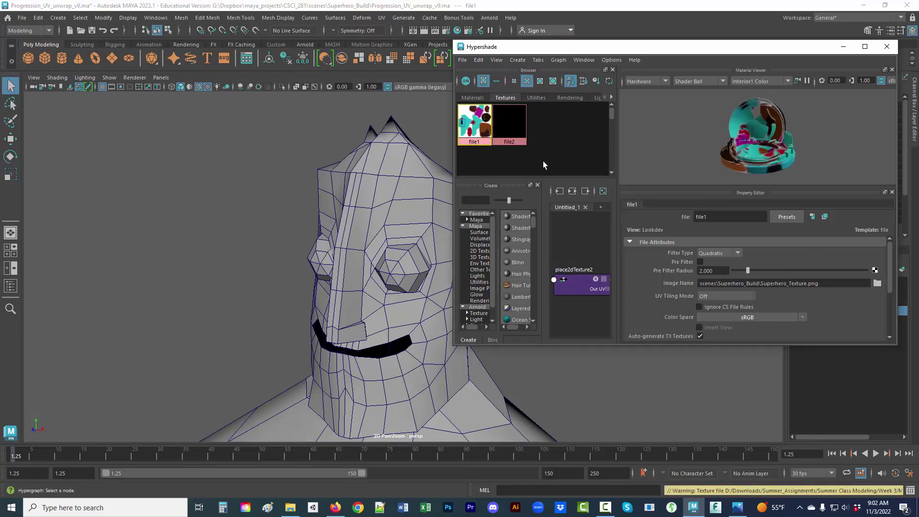
left_click(877, 284)
left_click(352, 368)
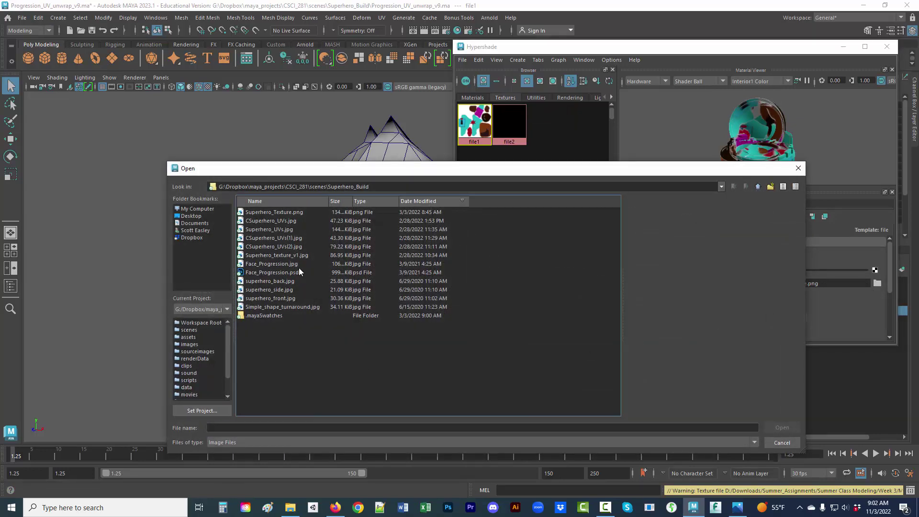
left_click(288, 213)
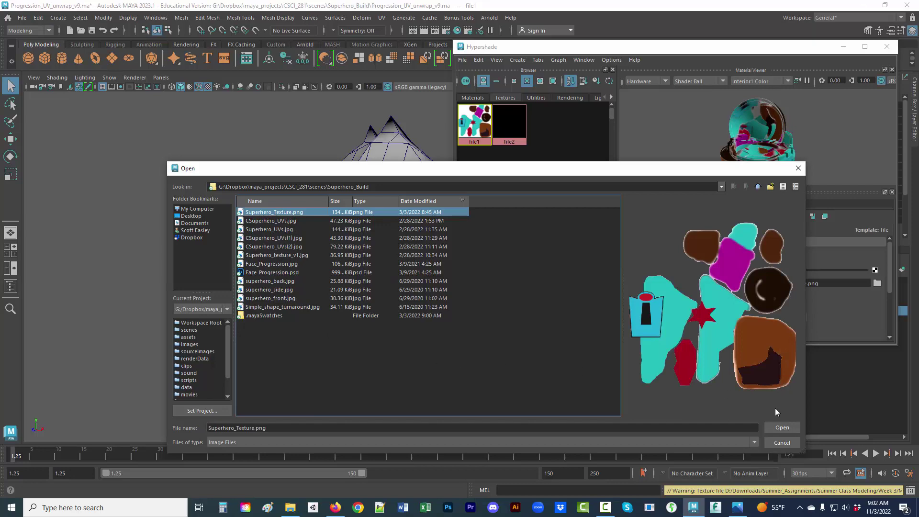
left_click(777, 429)
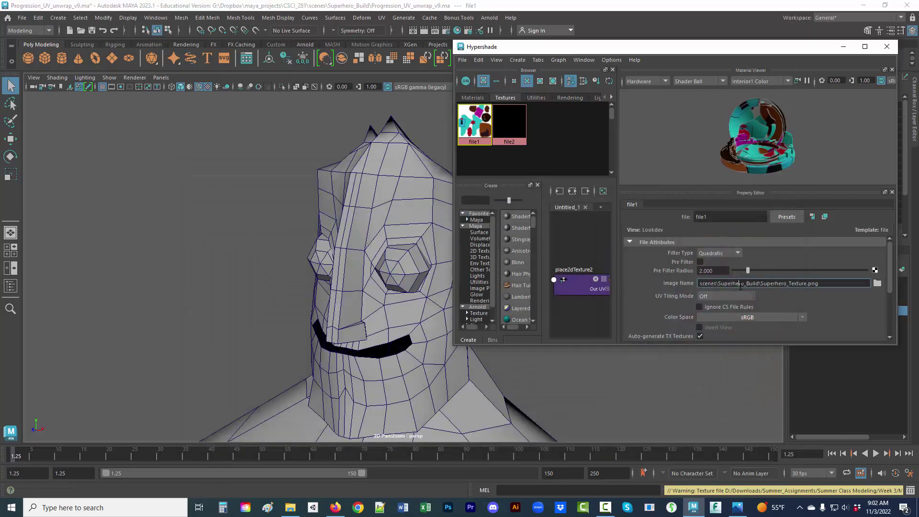
left_click_drag(810, 283, 698, 283)
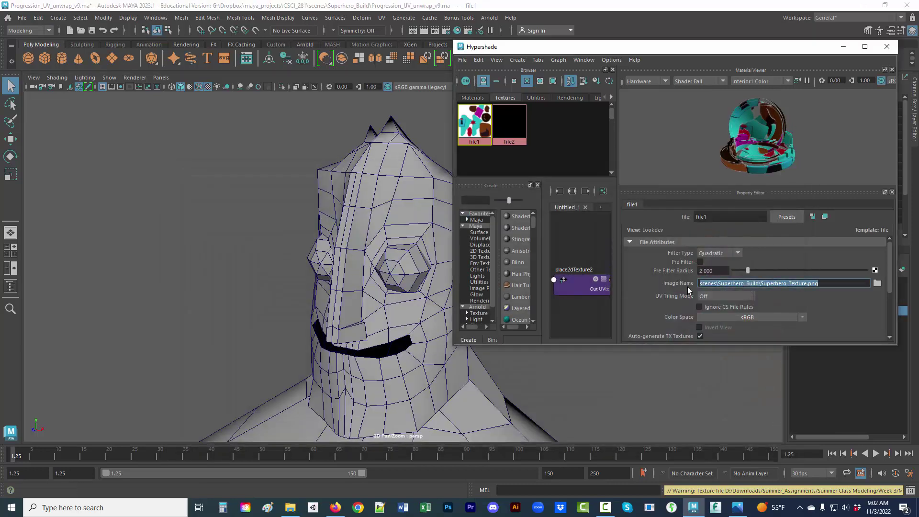
left_click(524, 141)
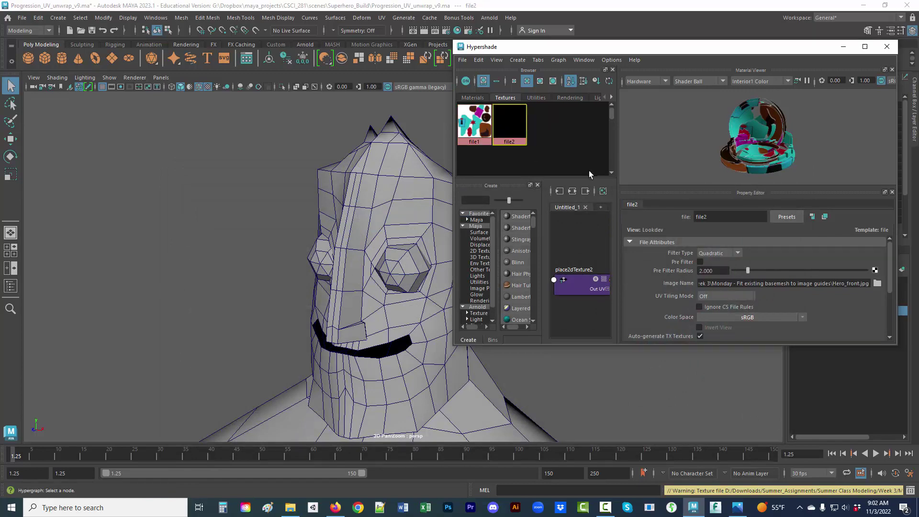
Step: Assign CSuperhero_UVs.jpg from CSCI_281 > scenes > Superhero_Build as file2's image
left_click(877, 283)
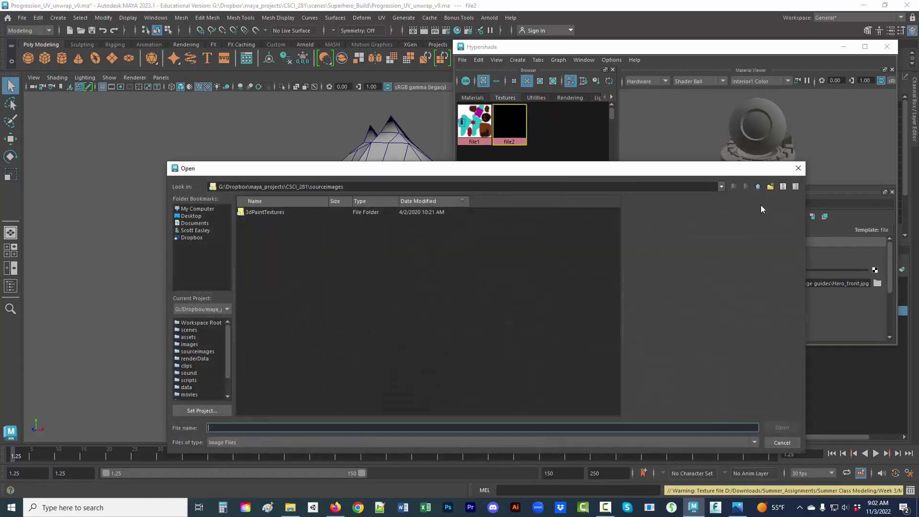
left_click(759, 188)
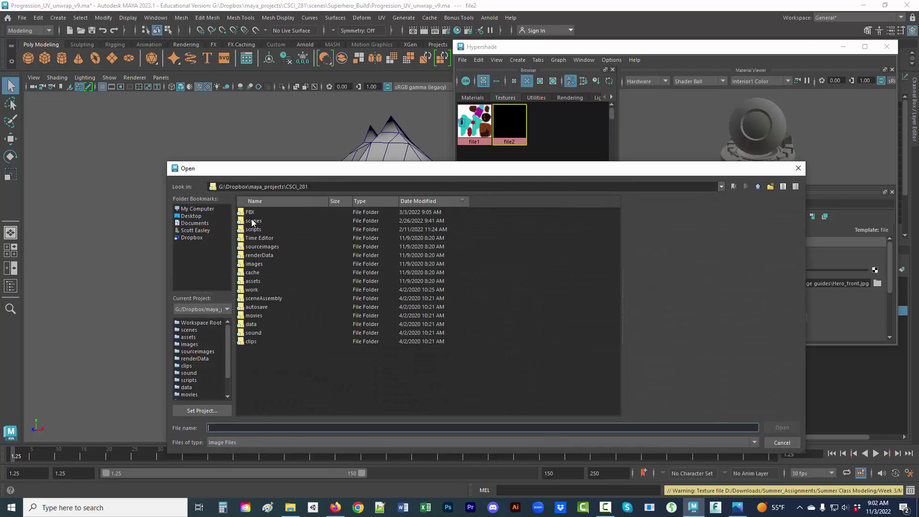
double_click(272, 220)
double_click(257, 213)
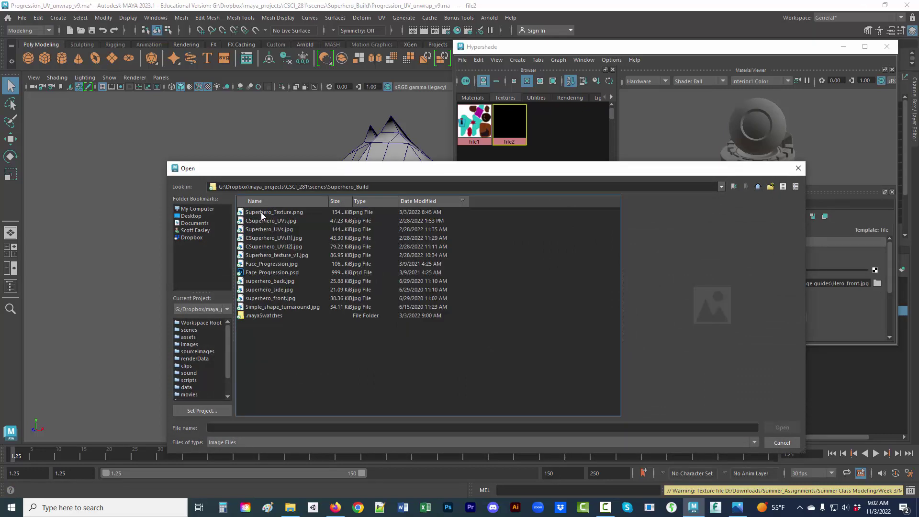
double_click(261, 219)
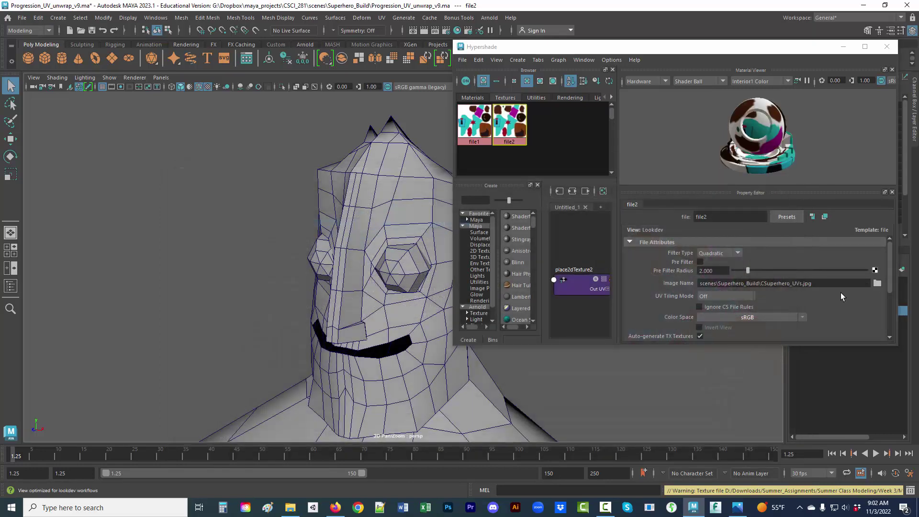
left_click_drag(813, 283, 690, 286)
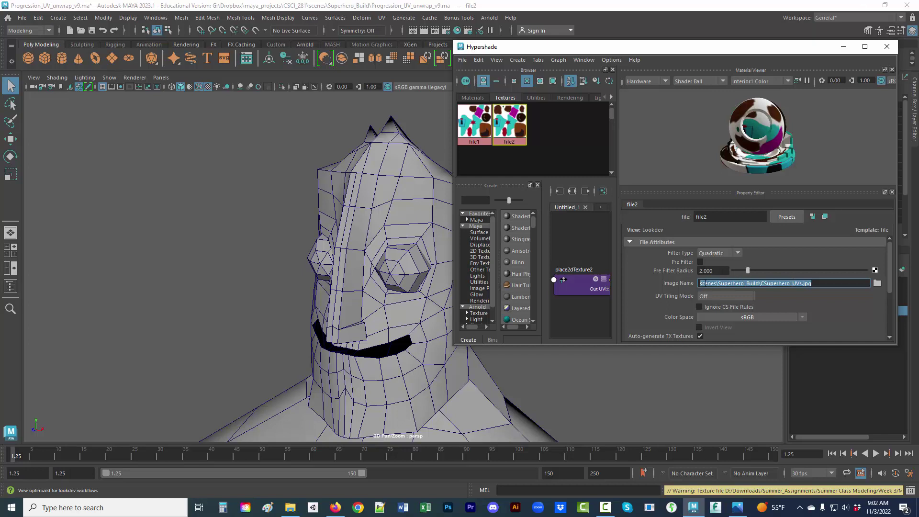
Step: With CSCI_281 as project, browse Dropbox > maya_projects > scenes > Superhero_Build and assign Superhero_Texture.png to file2
left_click(862, 283)
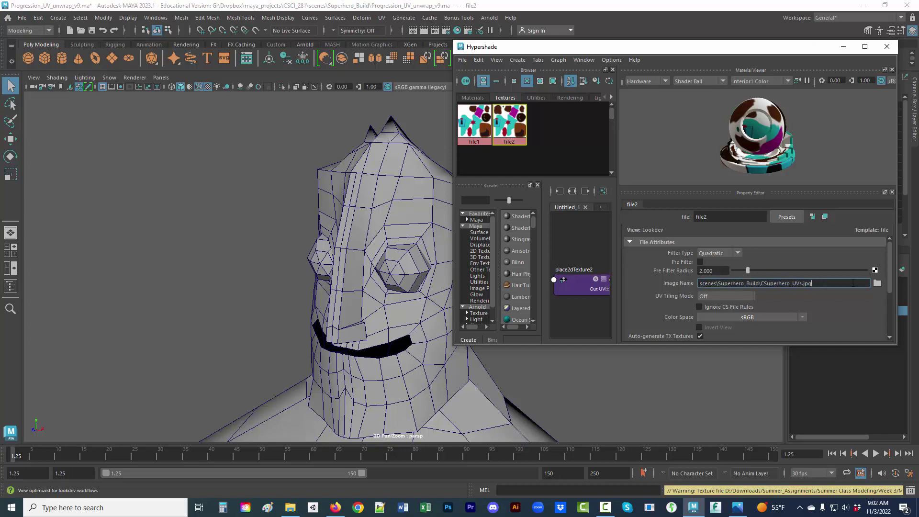
left_click(878, 283)
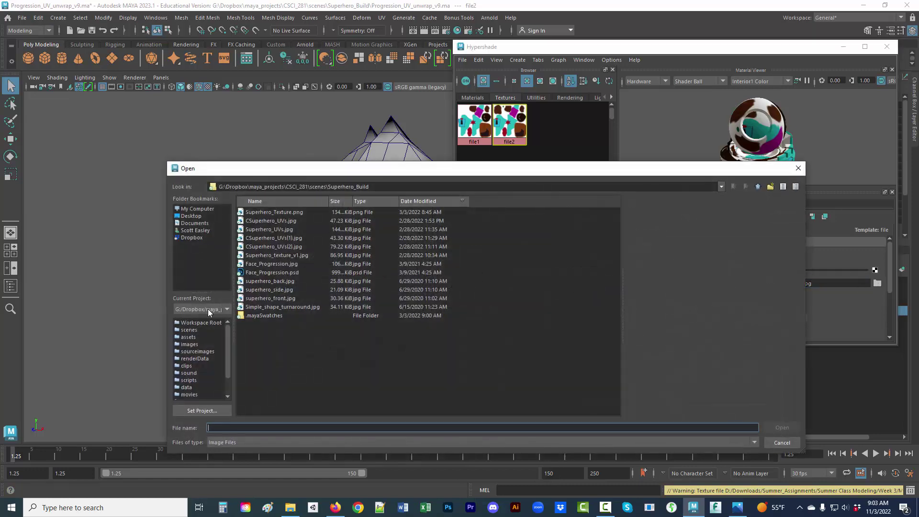
left_click(226, 310)
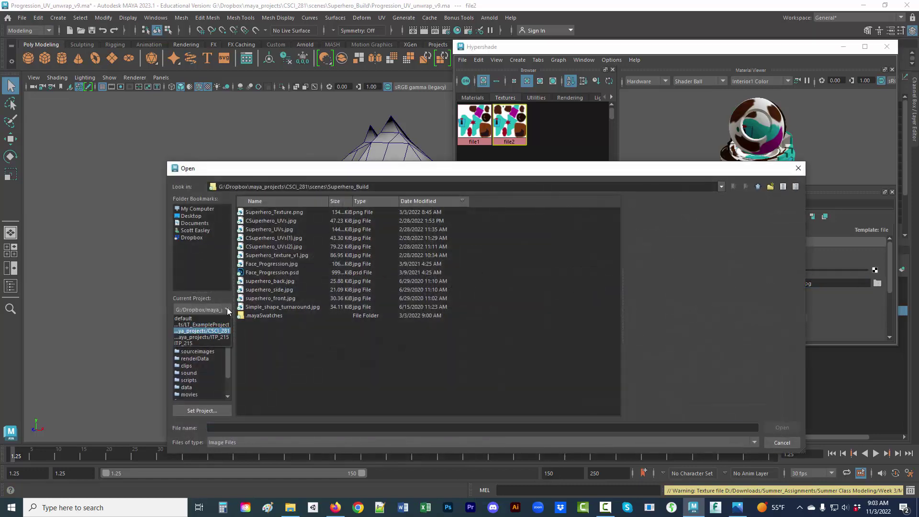
left_click(199, 331)
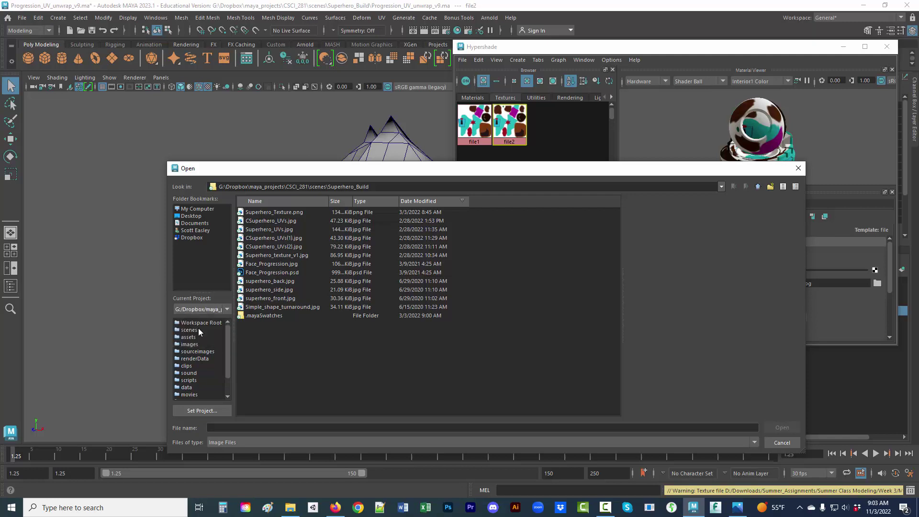
left_click(191, 238)
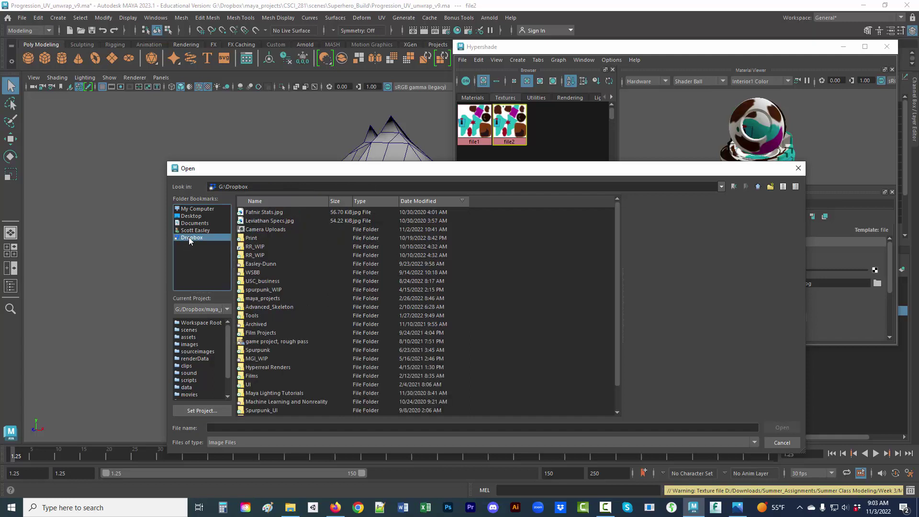
double_click(262, 298)
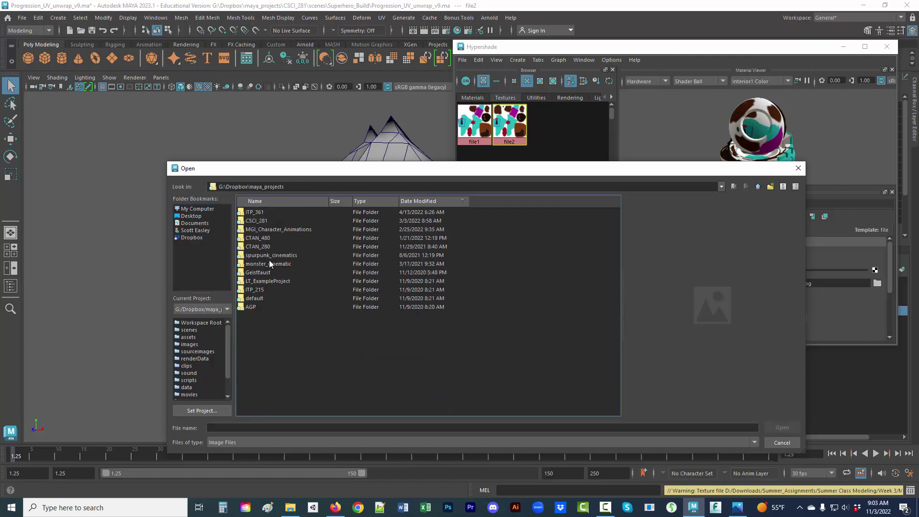
double_click(266, 220)
double_click(261, 221)
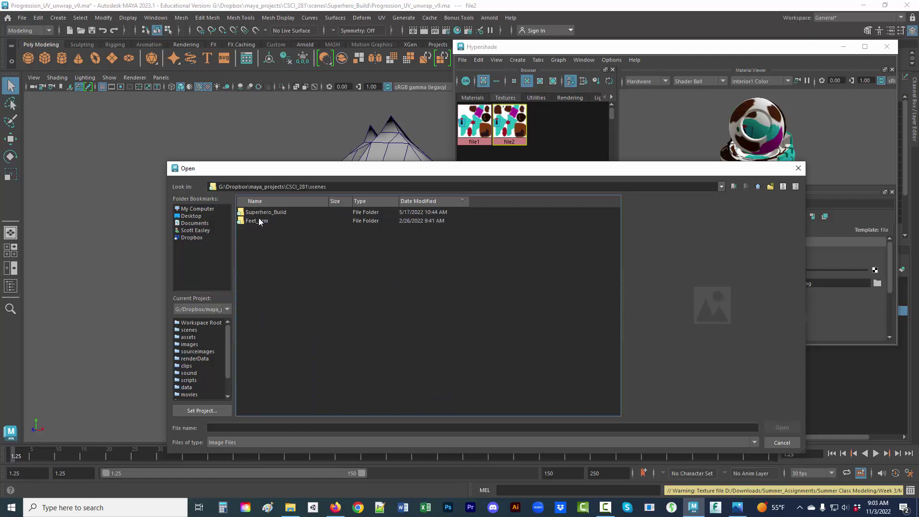
double_click(260, 212)
left_click(260, 211)
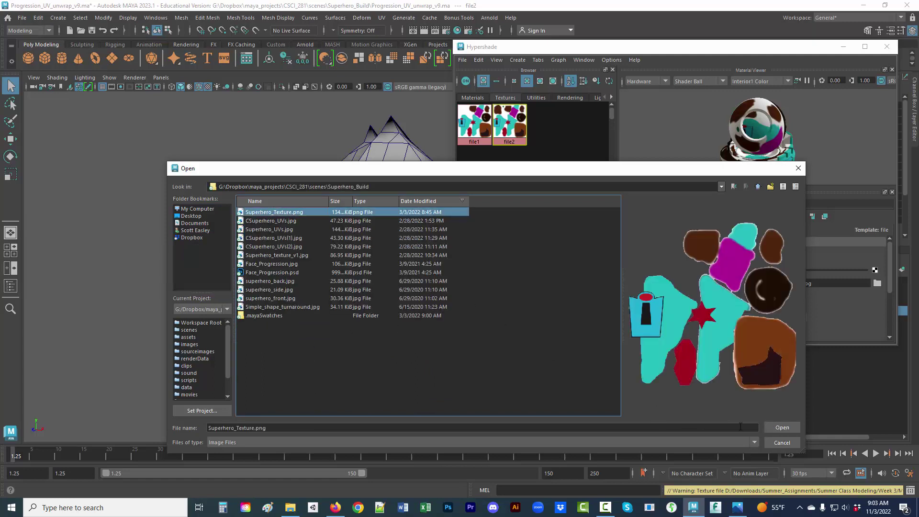
left_click(777, 427)
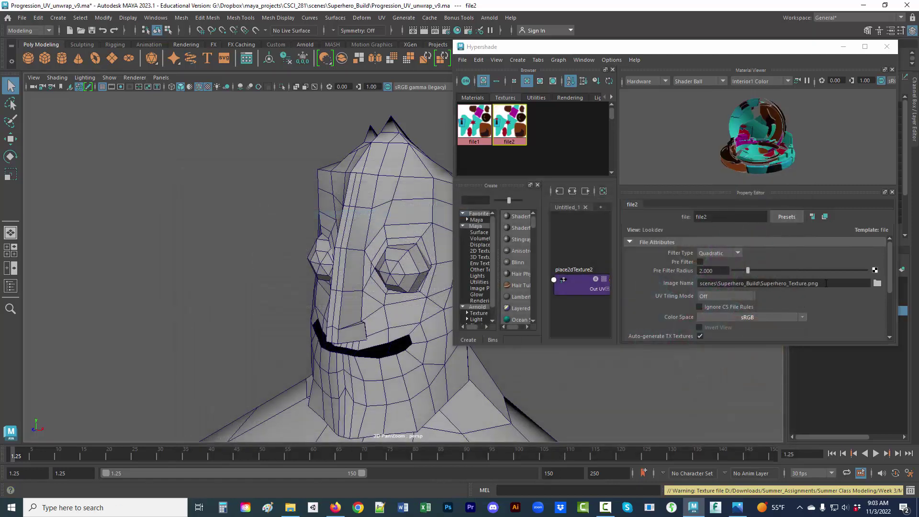
left_click_drag(825, 283, 690, 283)
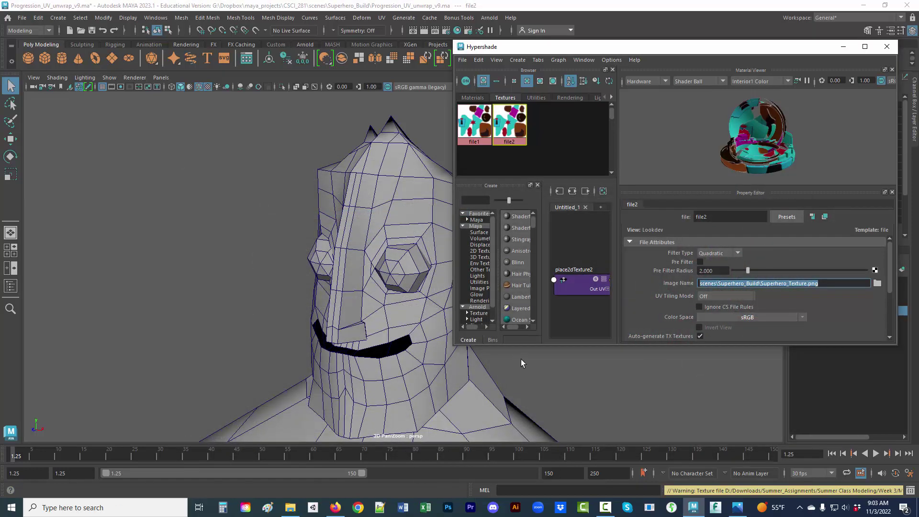
left_click_drag(808, 283, 677, 287)
left_click_drag(843, 283, 685, 282)
left_click_drag(824, 285, 688, 283)
left_click(823, 283)
left_click_drag(823, 283, 698, 283)
Step: Run Optimize Scene Size on the current scene, keeping the file1 and file2 textures
left_click(473, 99)
left_click(22, 18)
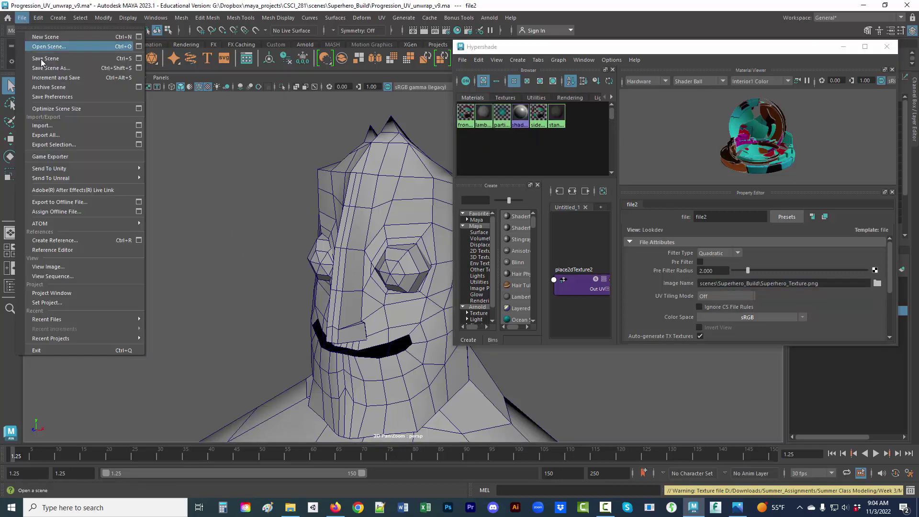
left_click(60, 108)
left_click(447, 258)
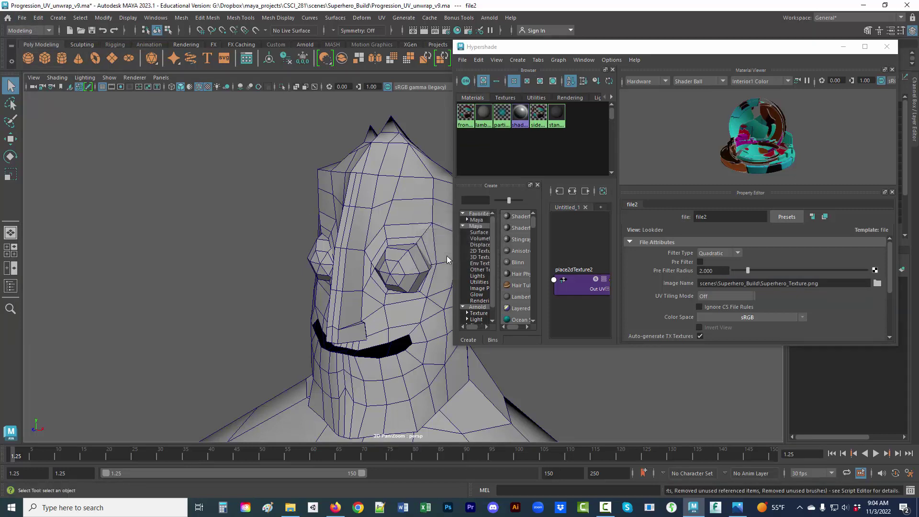
left_click(505, 97)
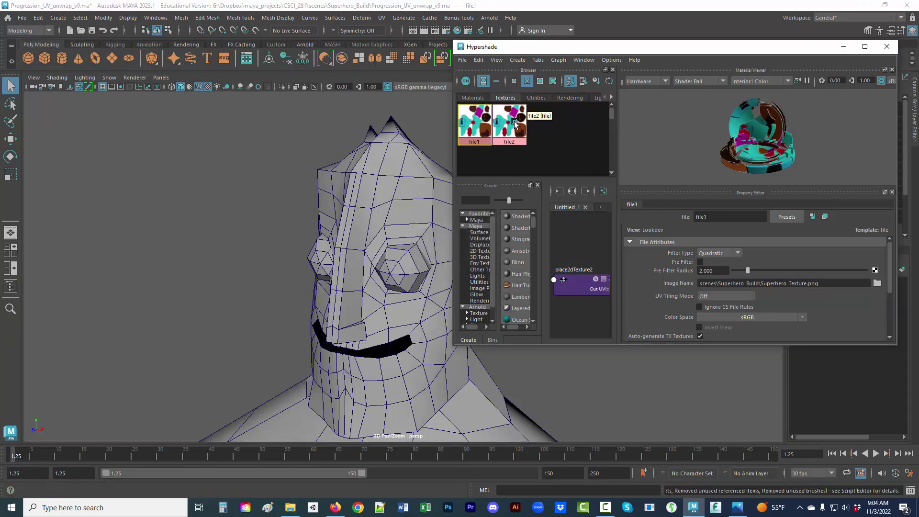